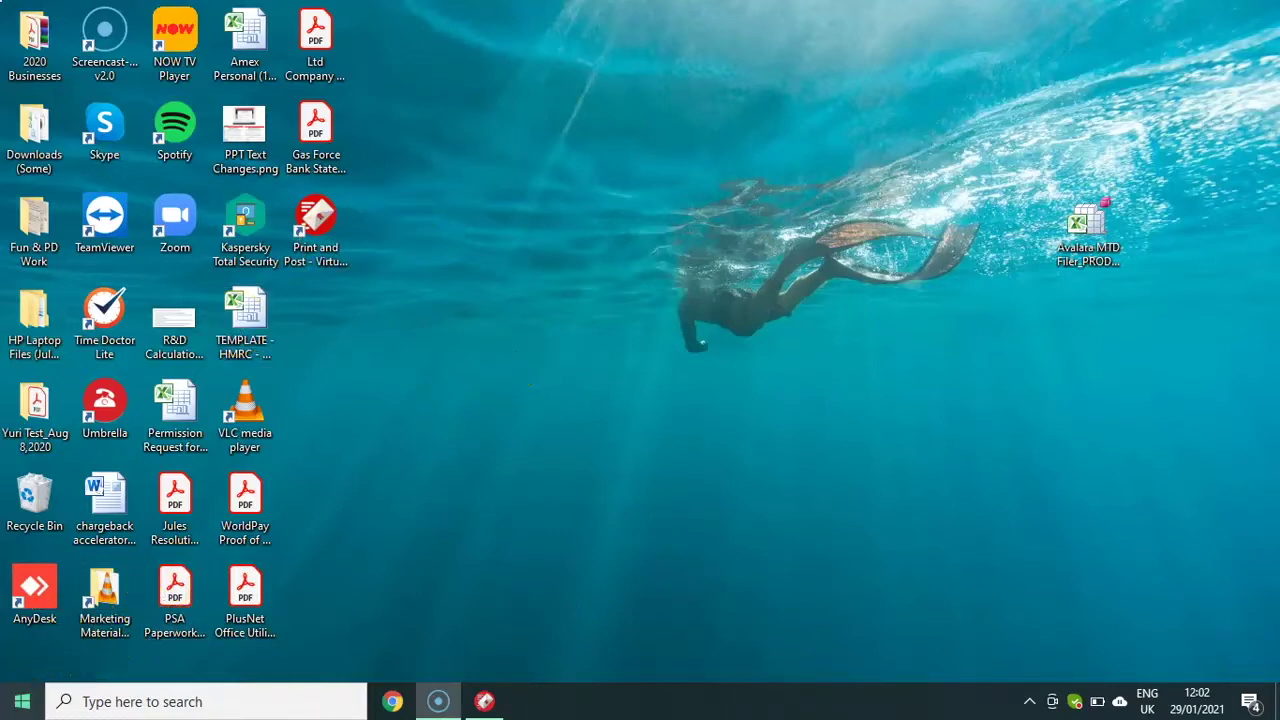
# Open This PC from the Start menu's pinned apps.
pyautogui.click(22, 706)
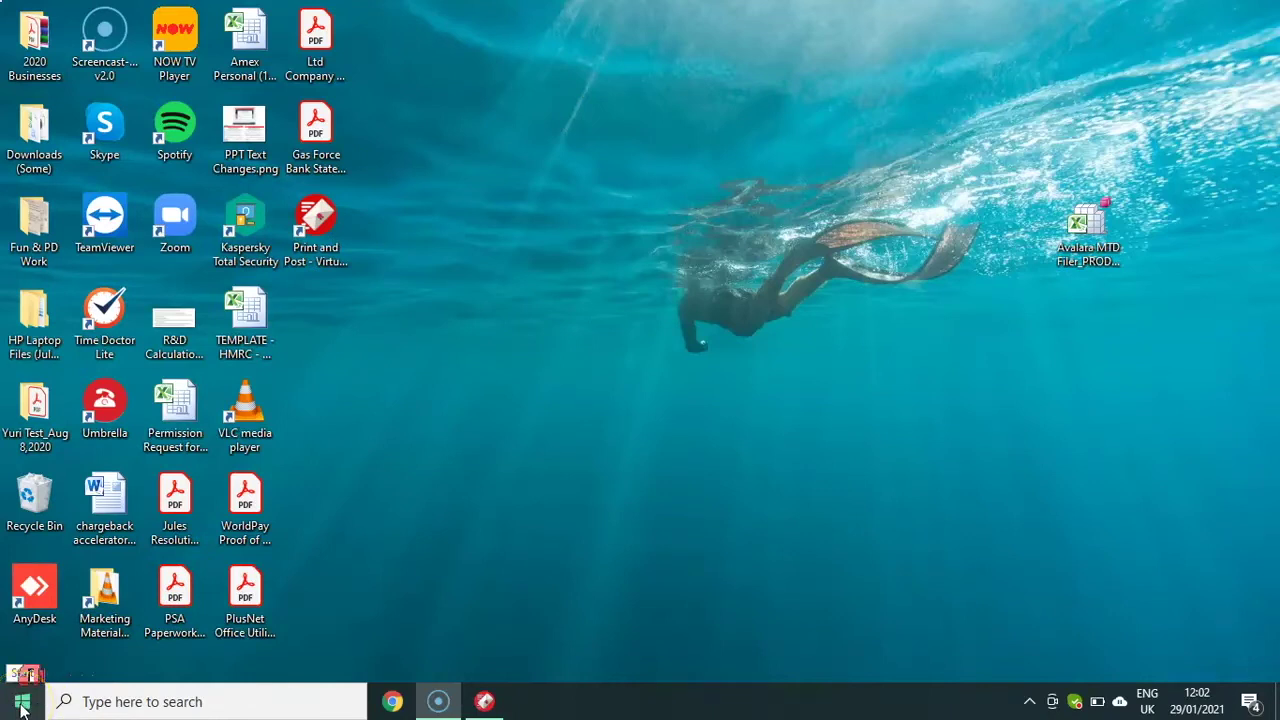
pyautogui.click(22, 706)
pyautogui.scroll(-3, 427, 470)
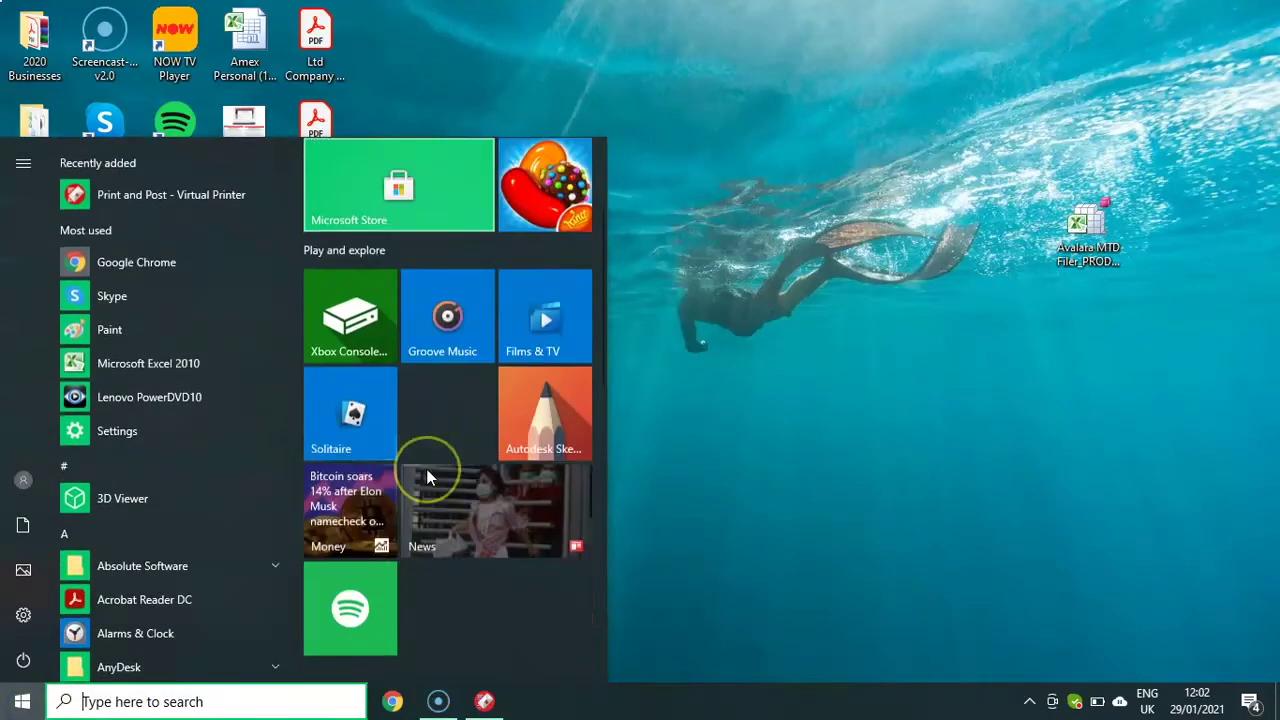
pyautogui.scroll(-5, 425, 479)
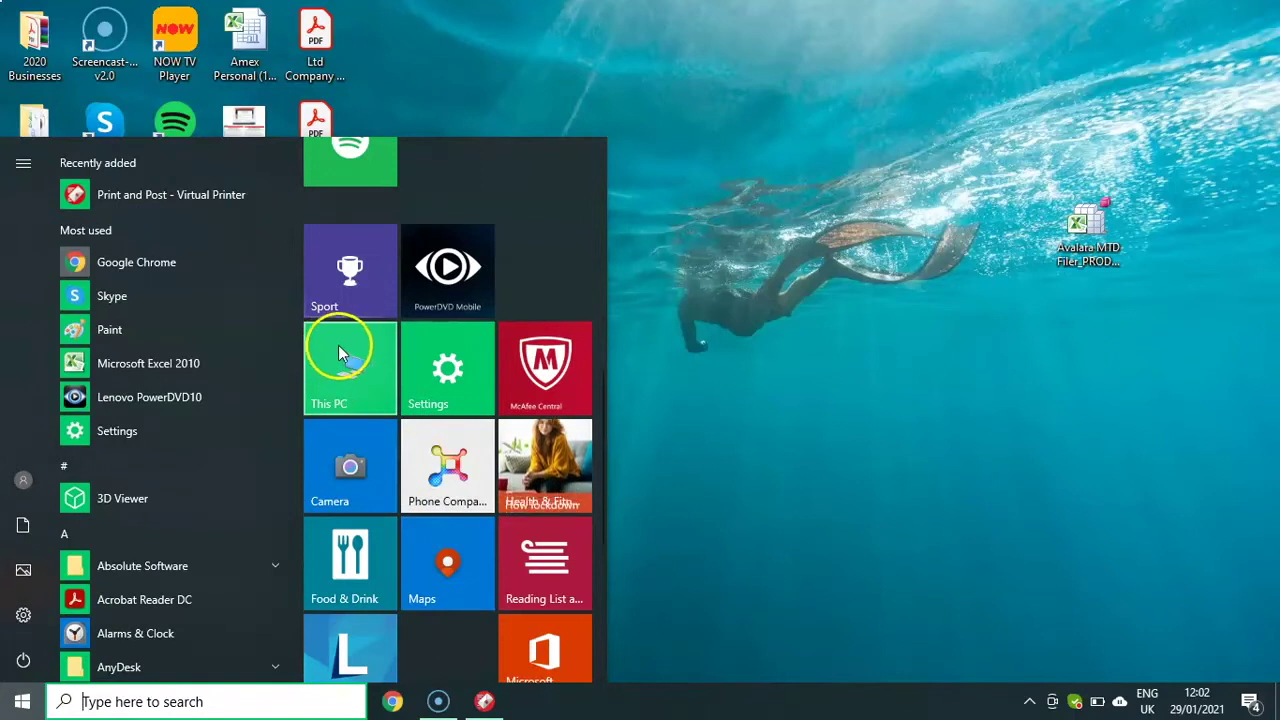
pyautogui.click(341, 354)
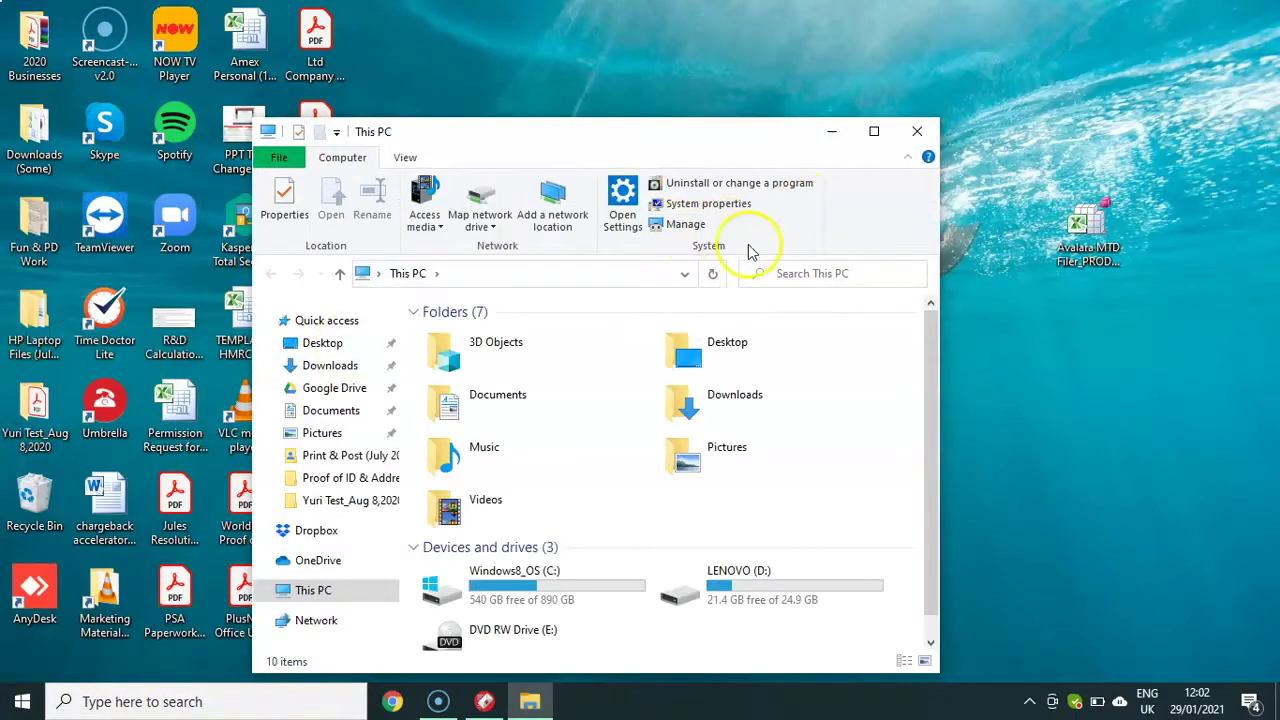
# Open the computer's system properties and check the device specifications and Windows specifications.
pyautogui.click(714, 207)
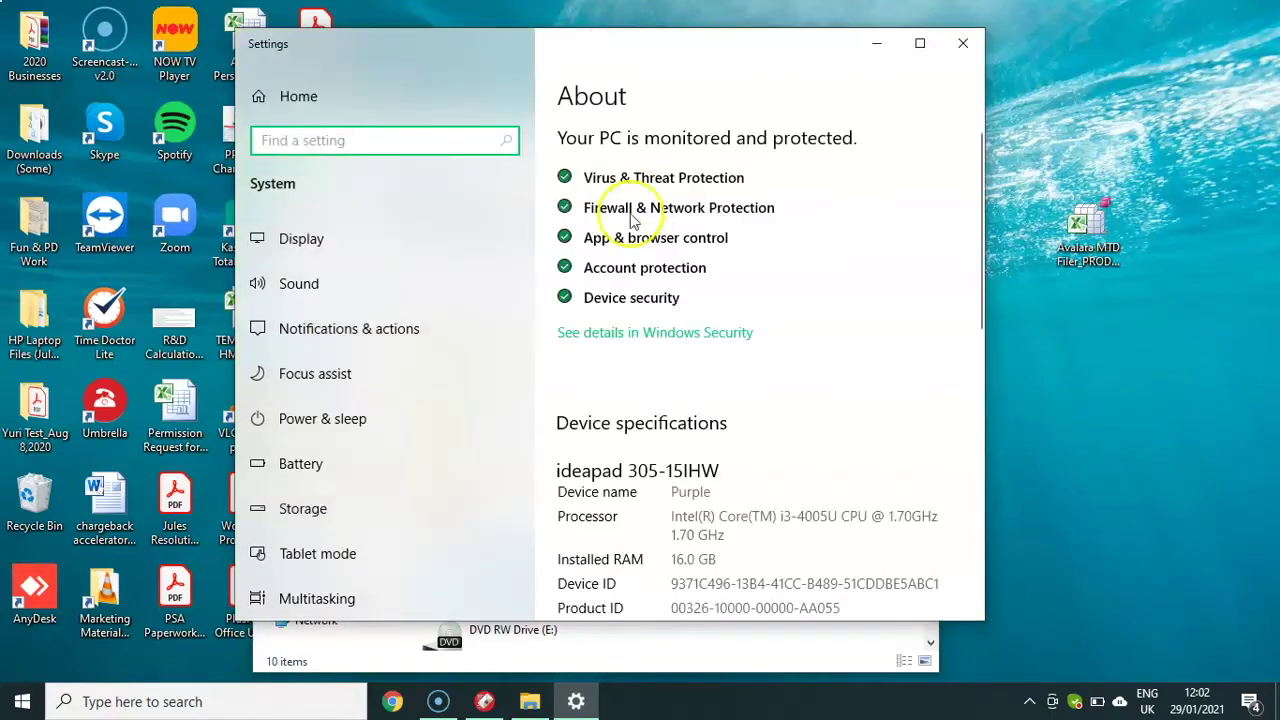
pyautogui.scroll(-3, 800, 285)
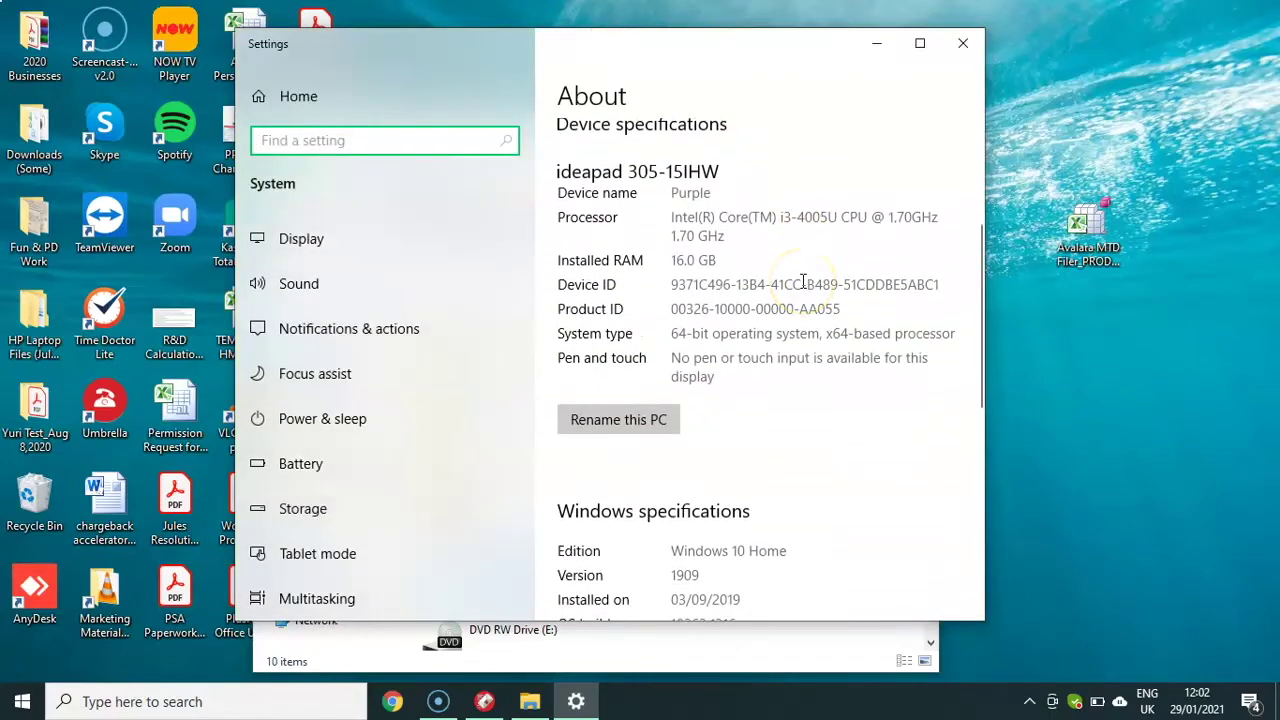
pyautogui.scroll(-3, 803, 285)
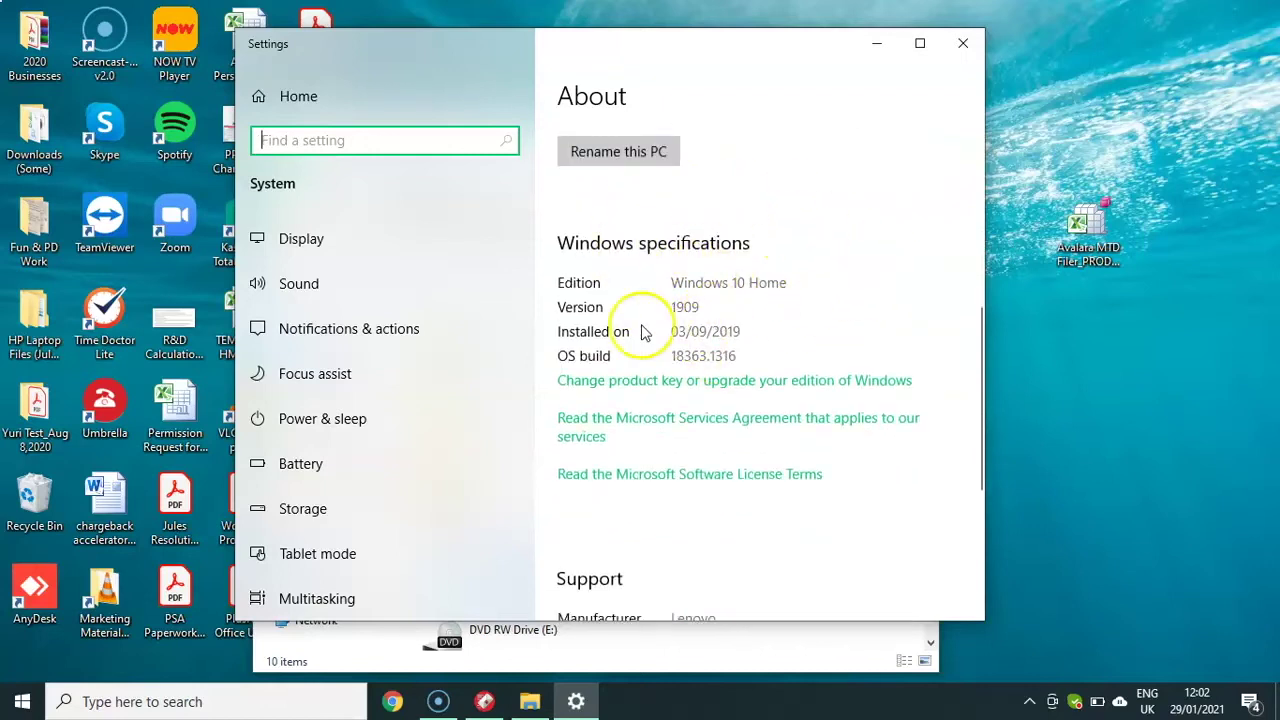
pyautogui.click(287, 40)
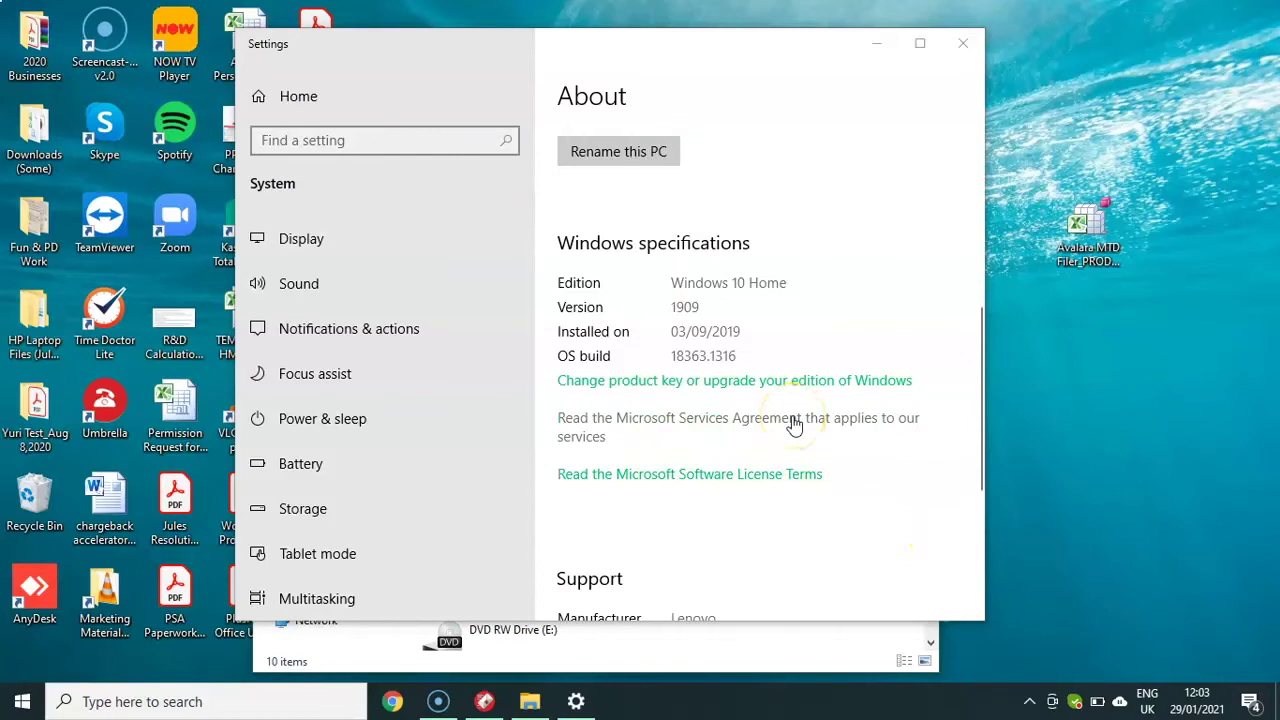
# Return to the Settings home page and review the signed-in user's account type under Accounts, Your info.
pyautogui.click(313, 95)
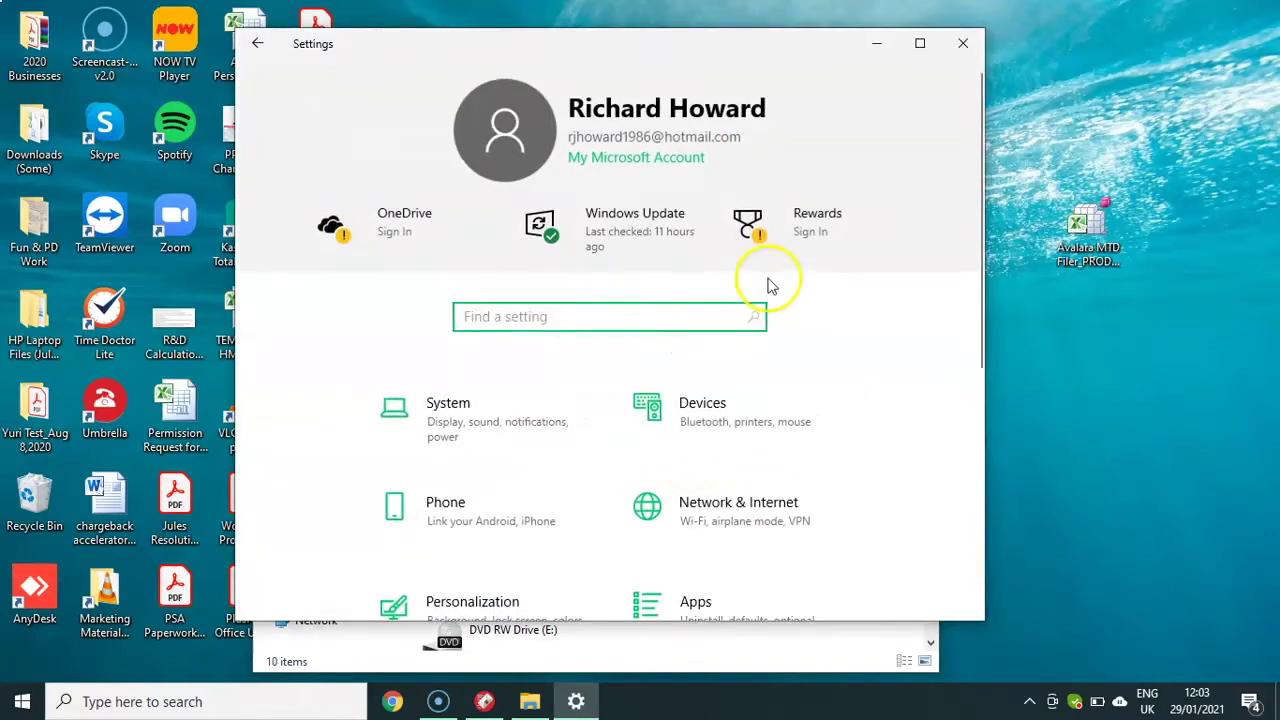
pyautogui.scroll(-5, 712, 277)
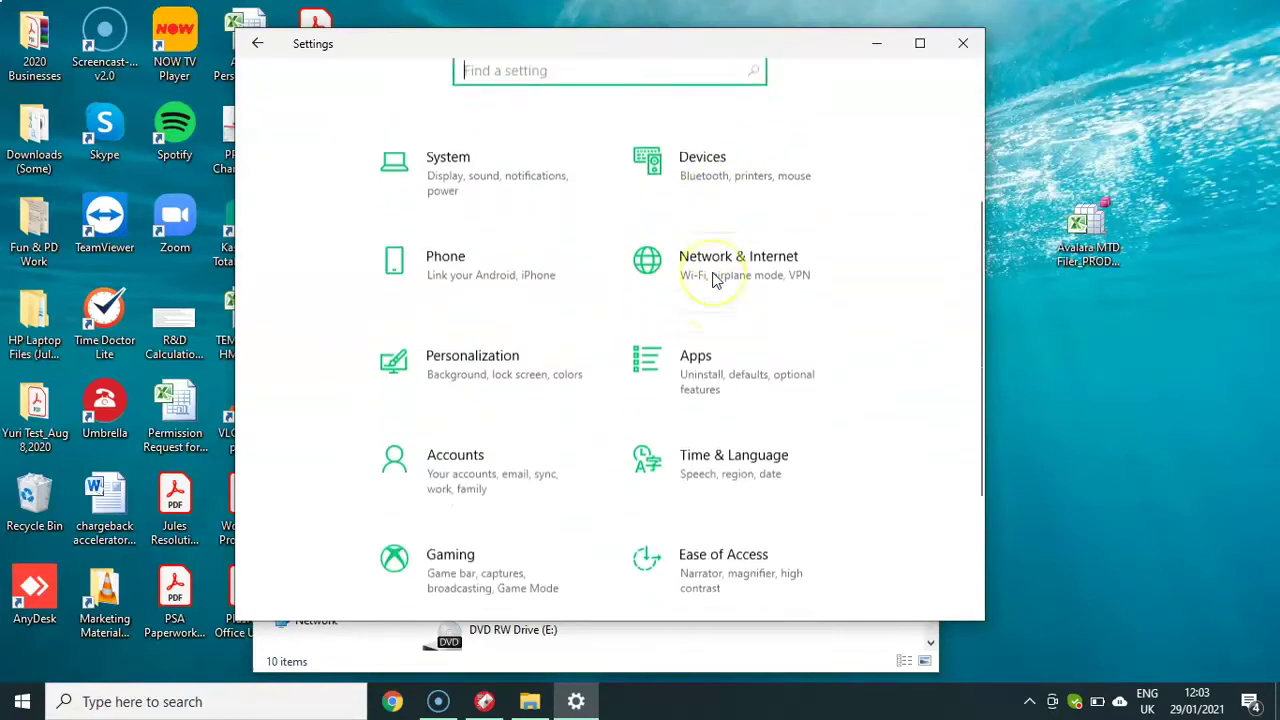
pyautogui.click(710, 277)
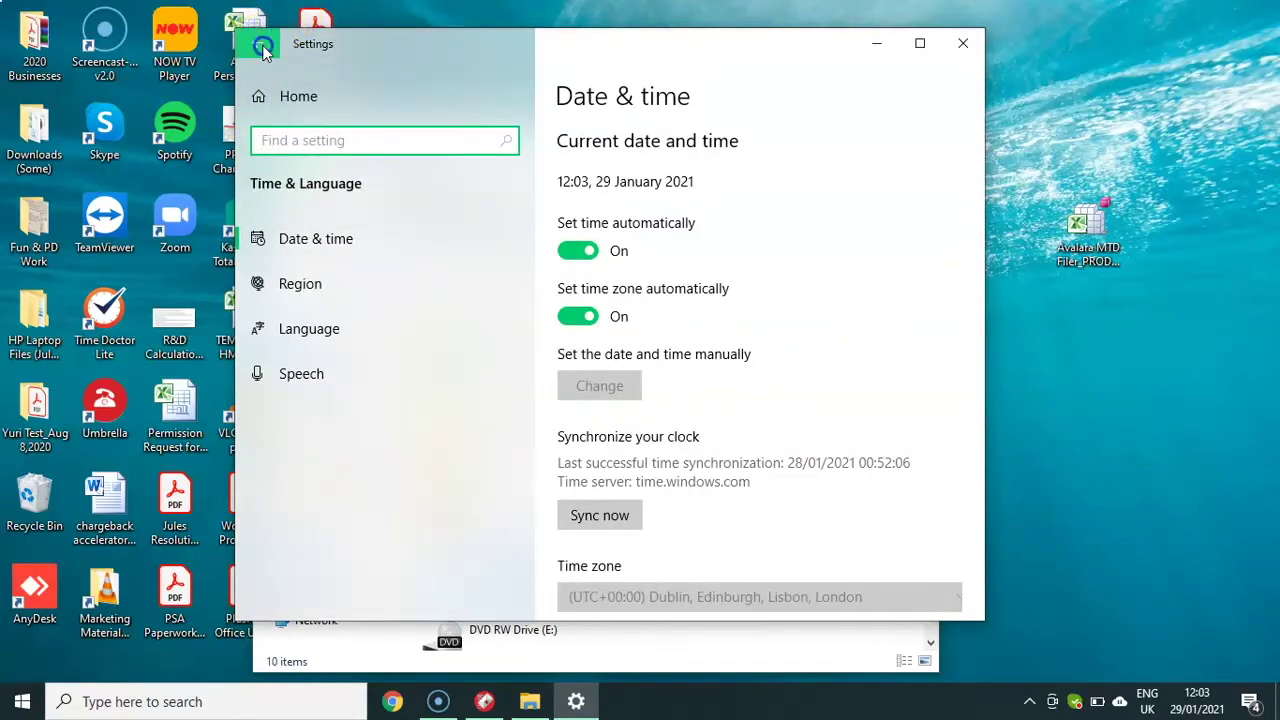
pyautogui.click(262, 50)
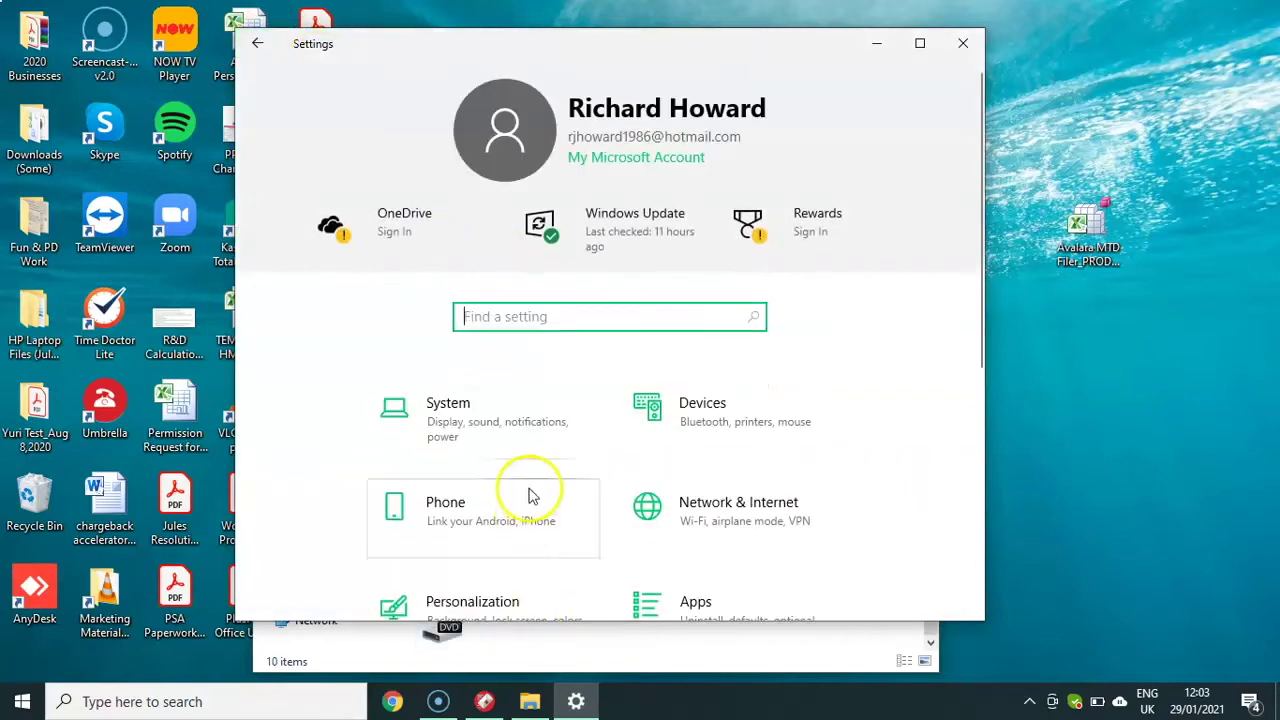
pyautogui.scroll(-2, 530, 485)
pyautogui.scroll(-2, 537, 480)
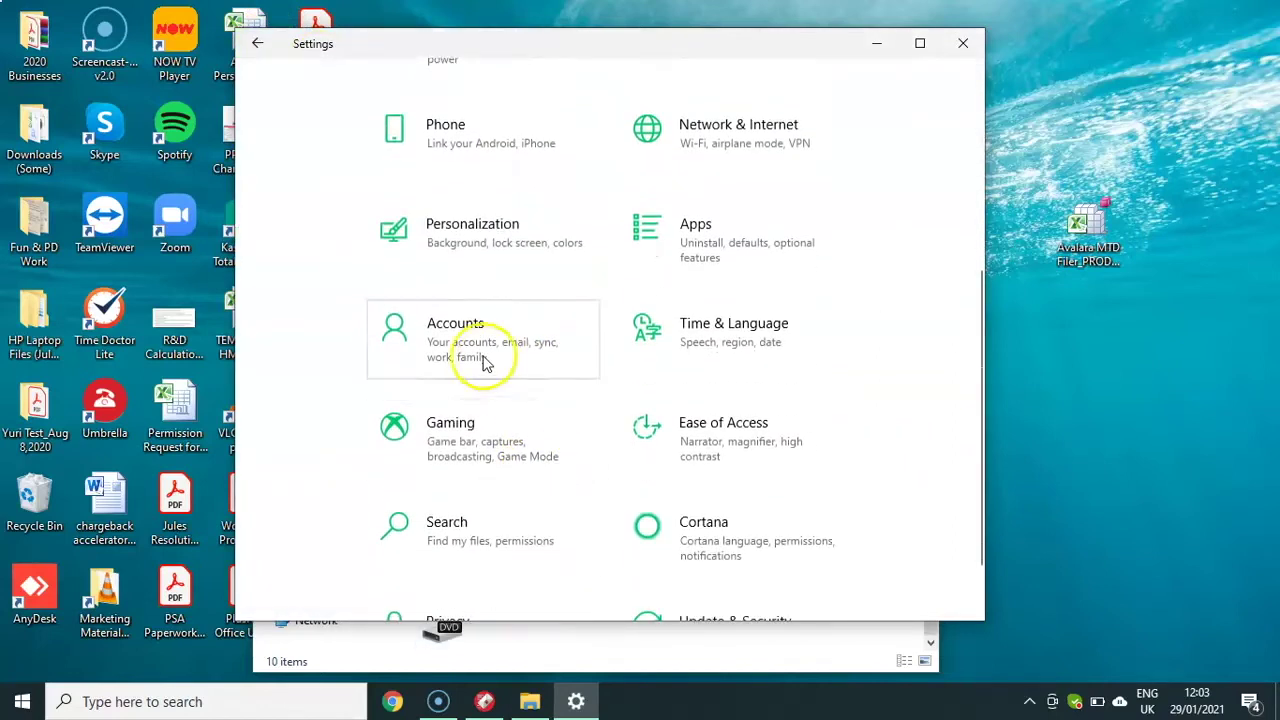
pyautogui.click(428, 326)
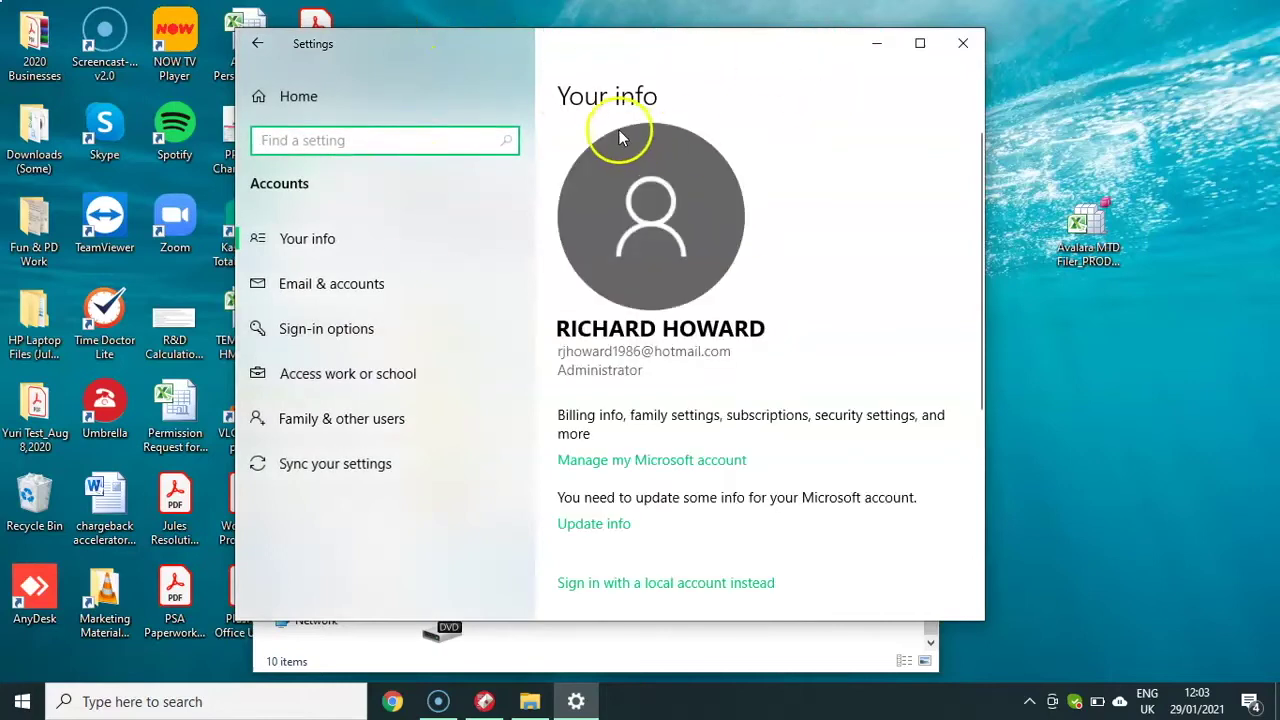
pyautogui.scroll(-3, 953, 221)
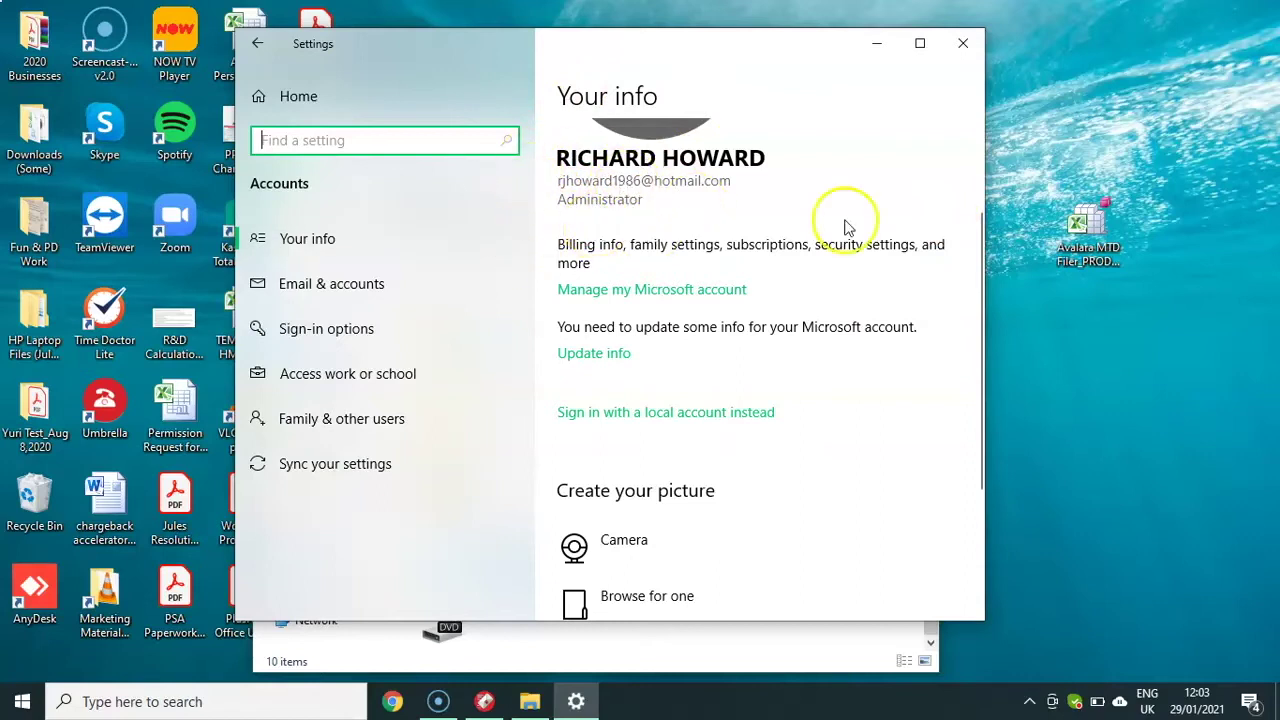
# Close the Settings, This PC and Print and Post - Virtual Printer windows.
pyautogui.click(968, 44)
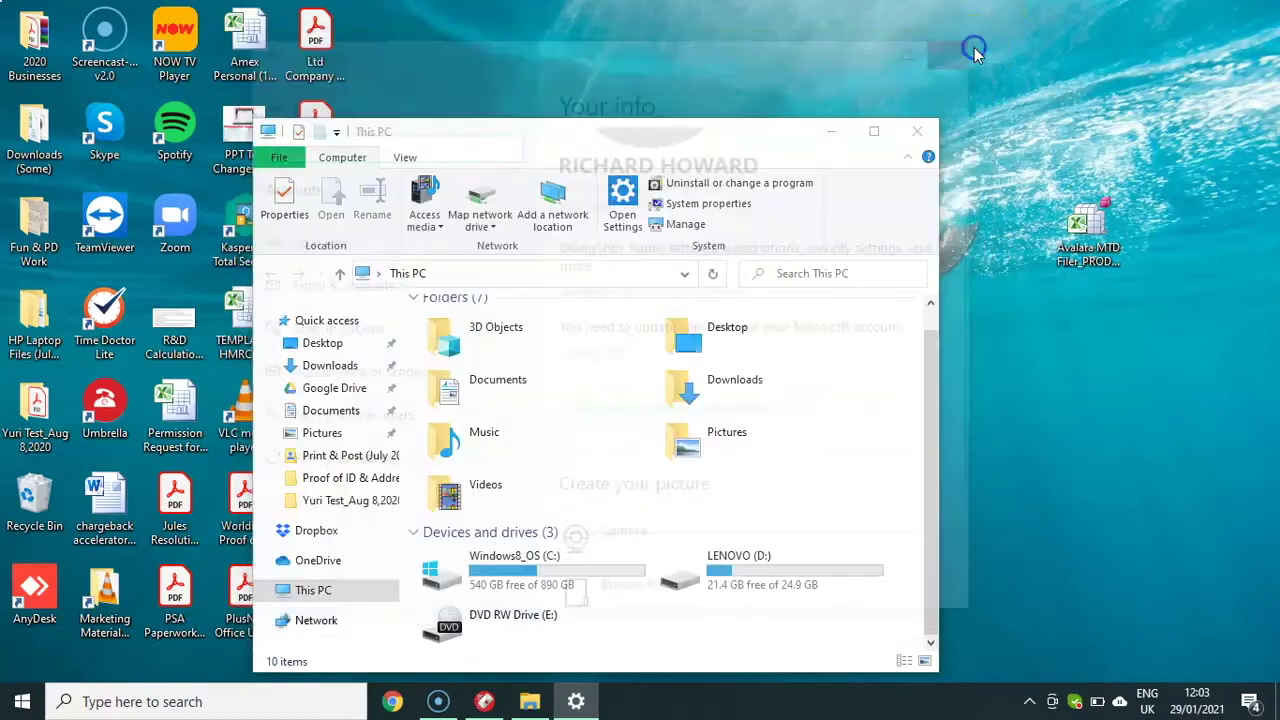
pyautogui.click(917, 131)
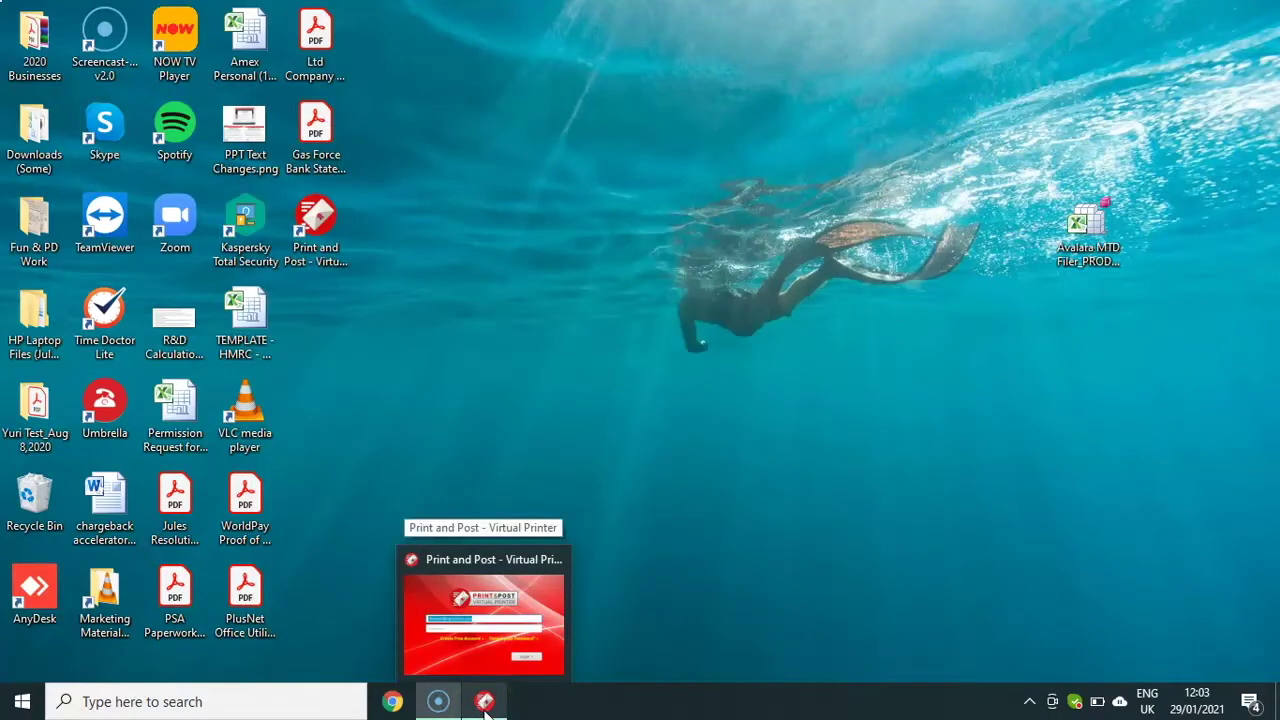
pyautogui.click(485, 703)
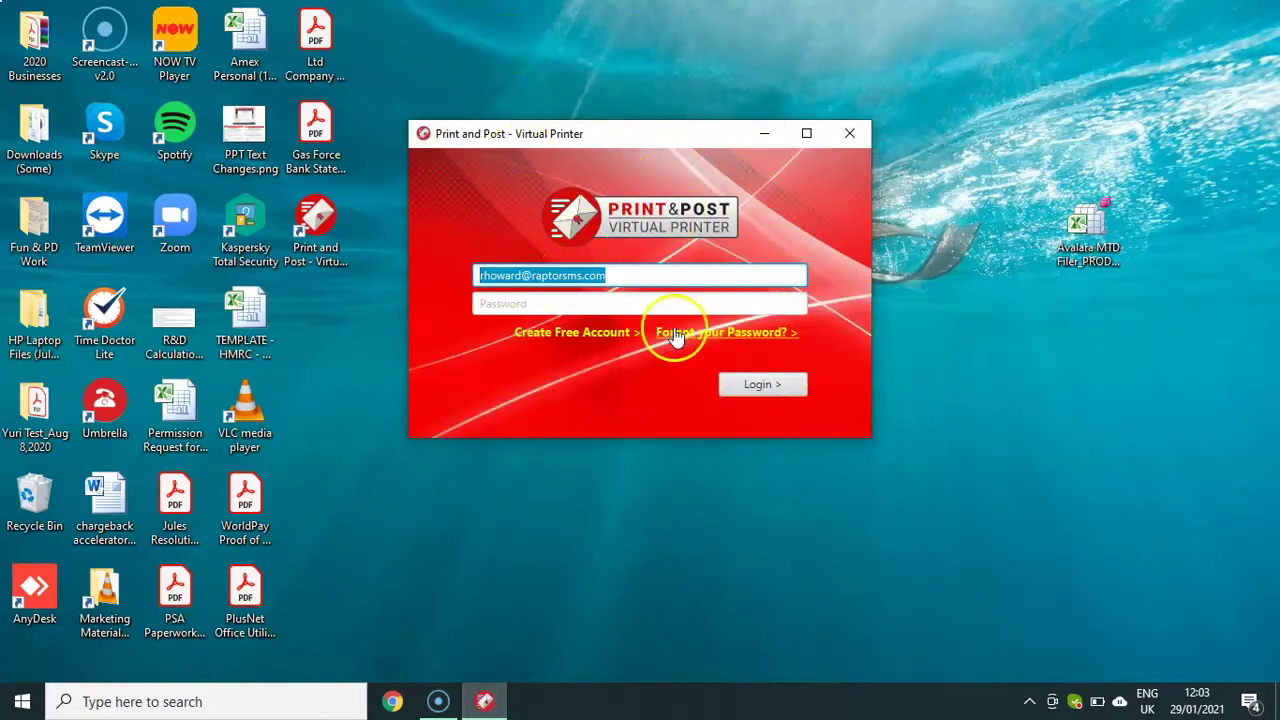
pyautogui.click(846, 134)
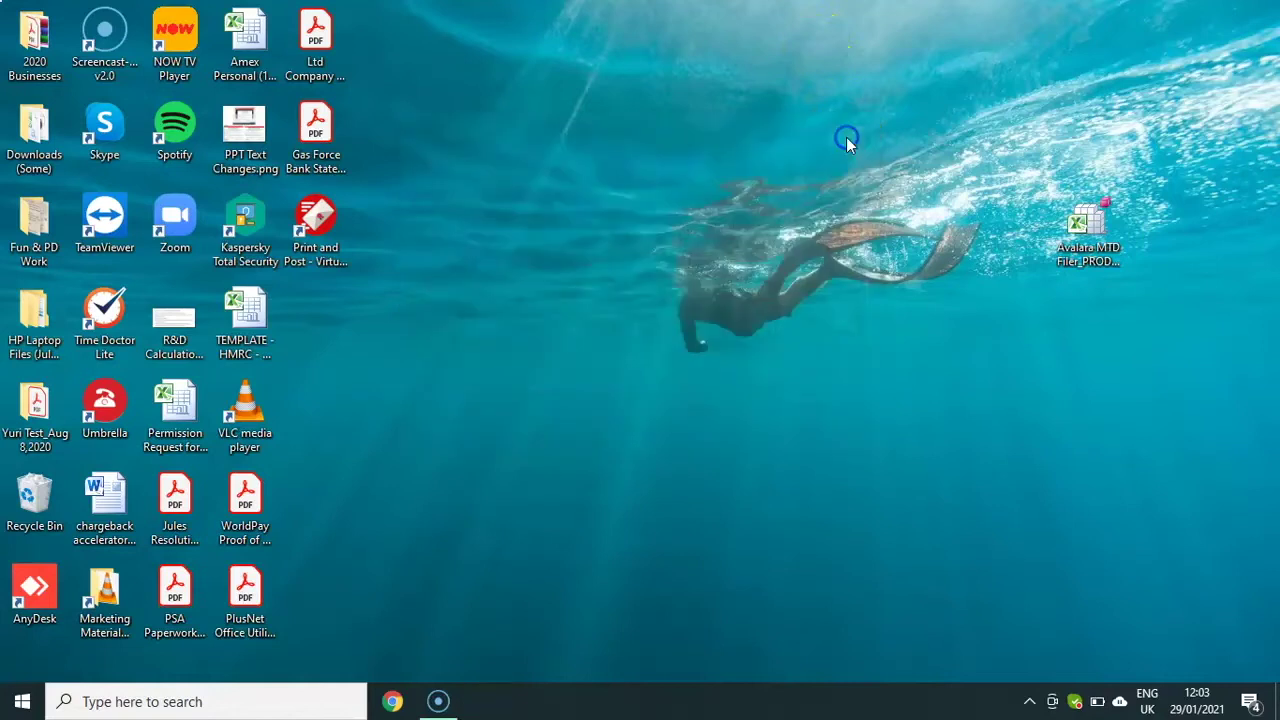
# Open the Apps & features page in Windows Settings.
pyautogui.click(14, 710)
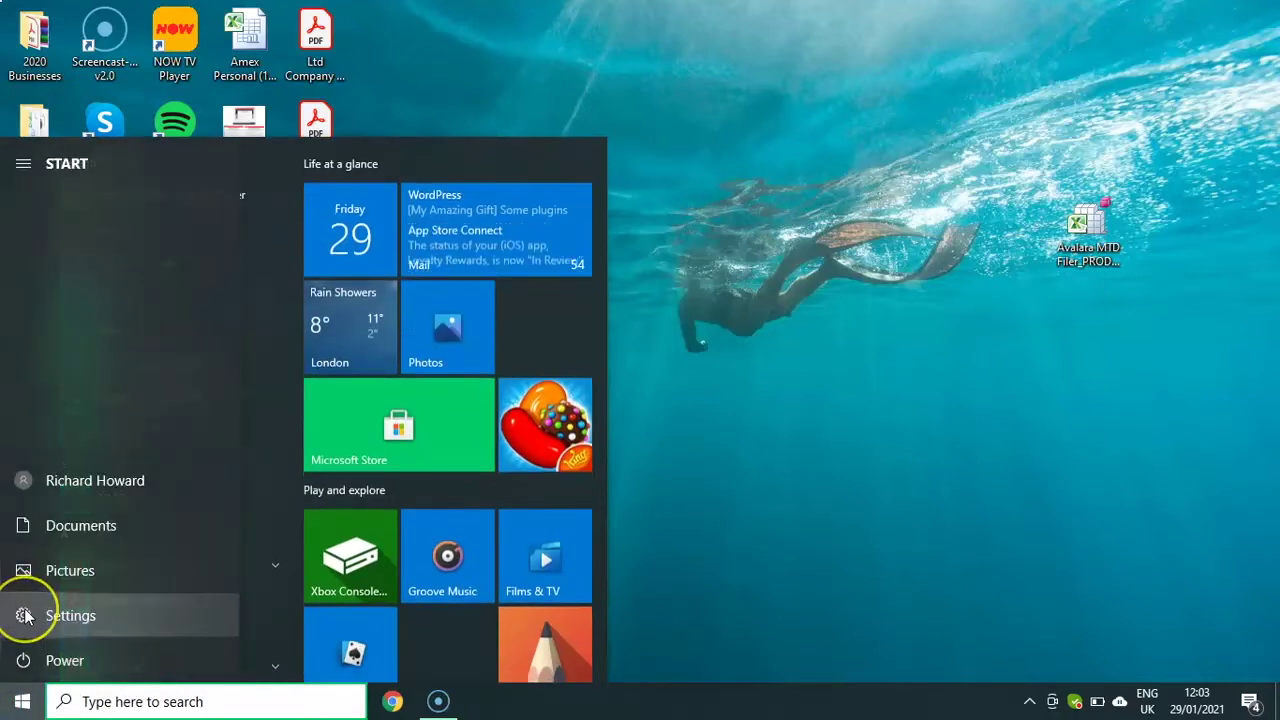
pyautogui.click(25, 615)
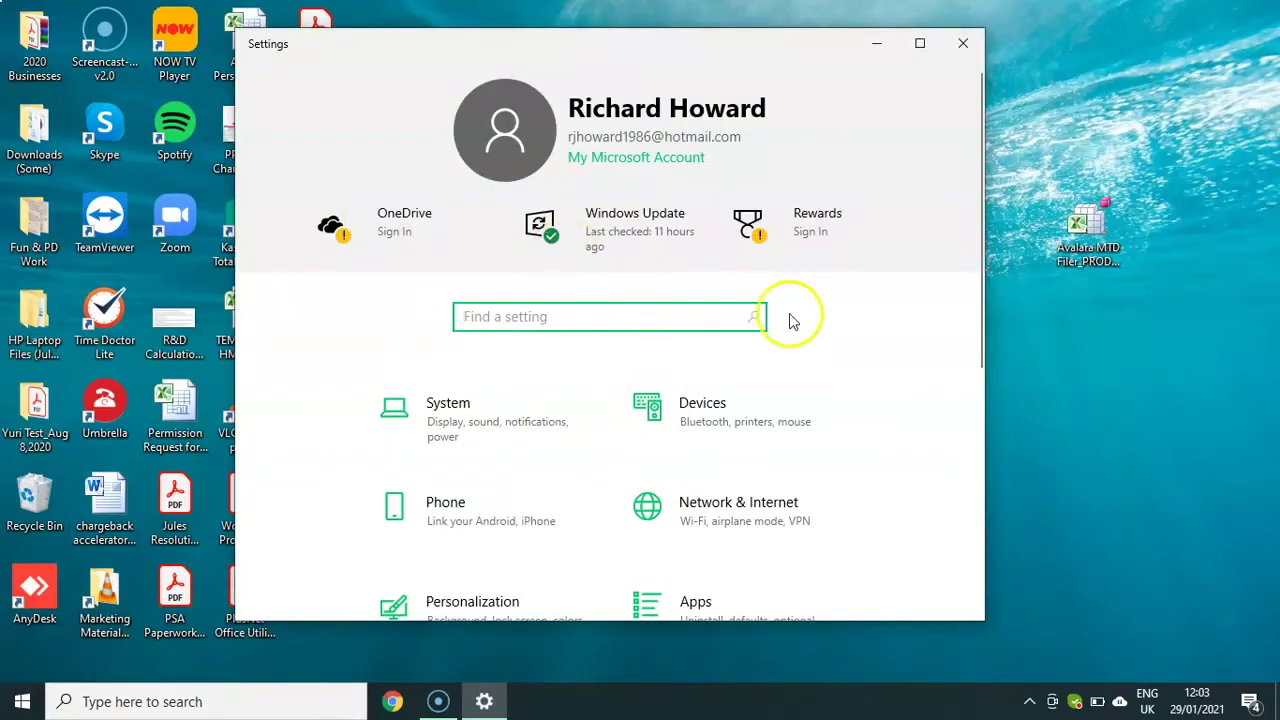
pyautogui.scroll(-5, 931, 463)
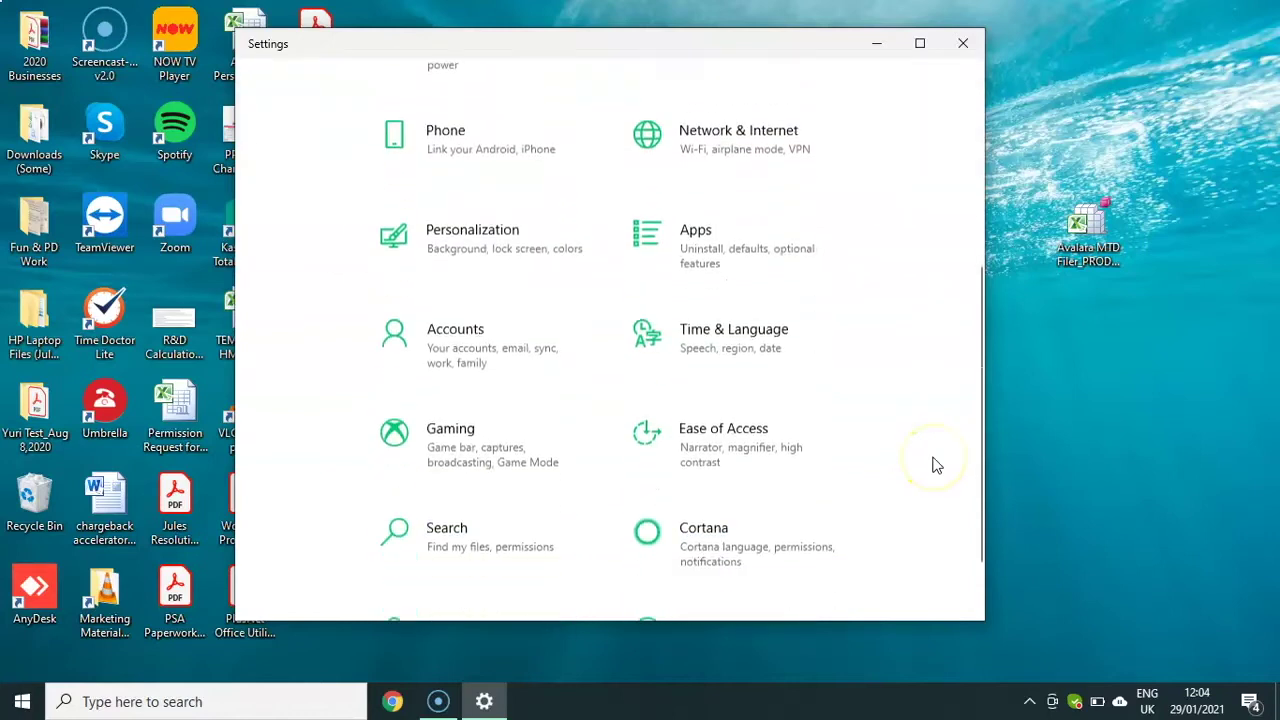
pyautogui.click(687, 246)
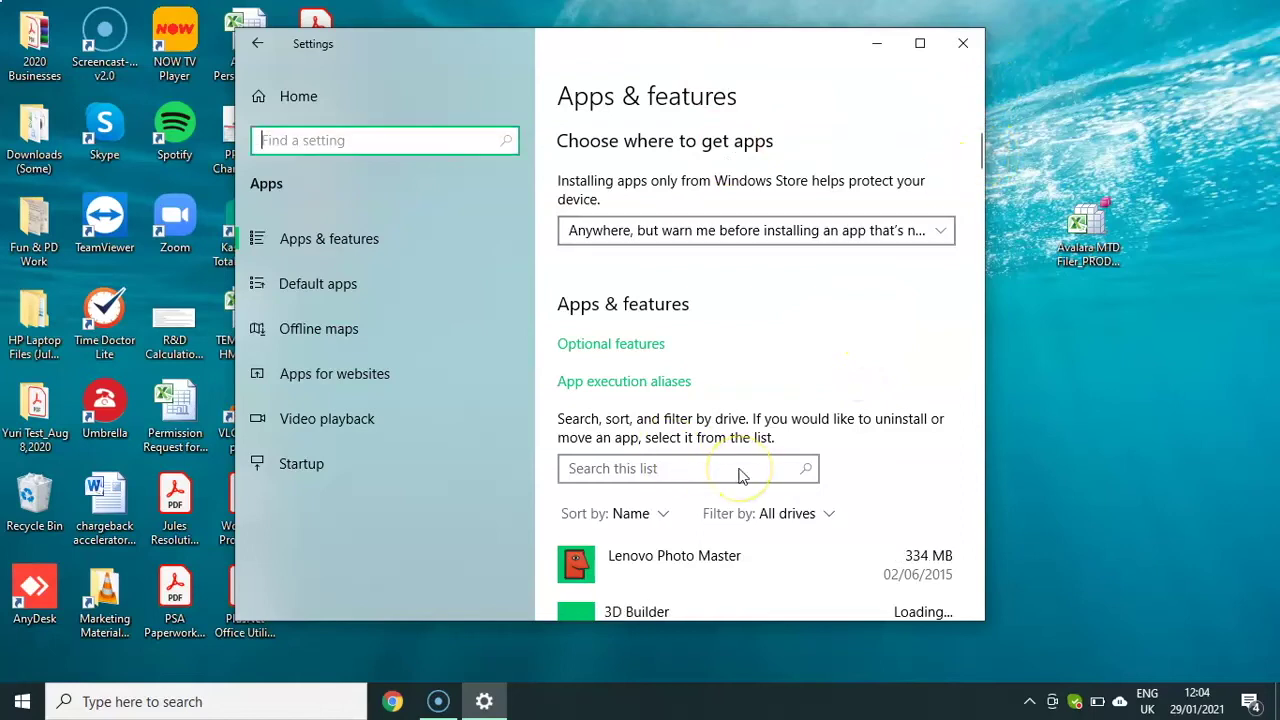
# Search the installed apps list for "print and post".
pyautogui.scroll(-3, 740, 475)
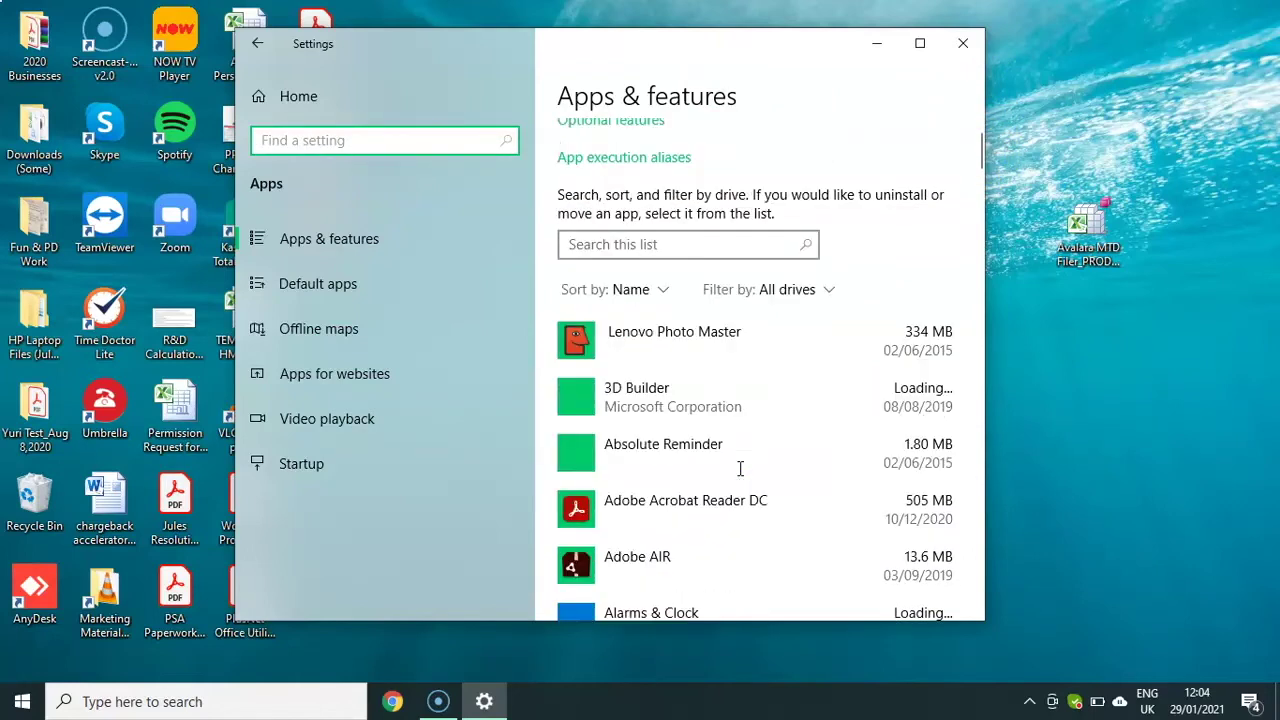
pyautogui.scroll(-5, 740, 468)
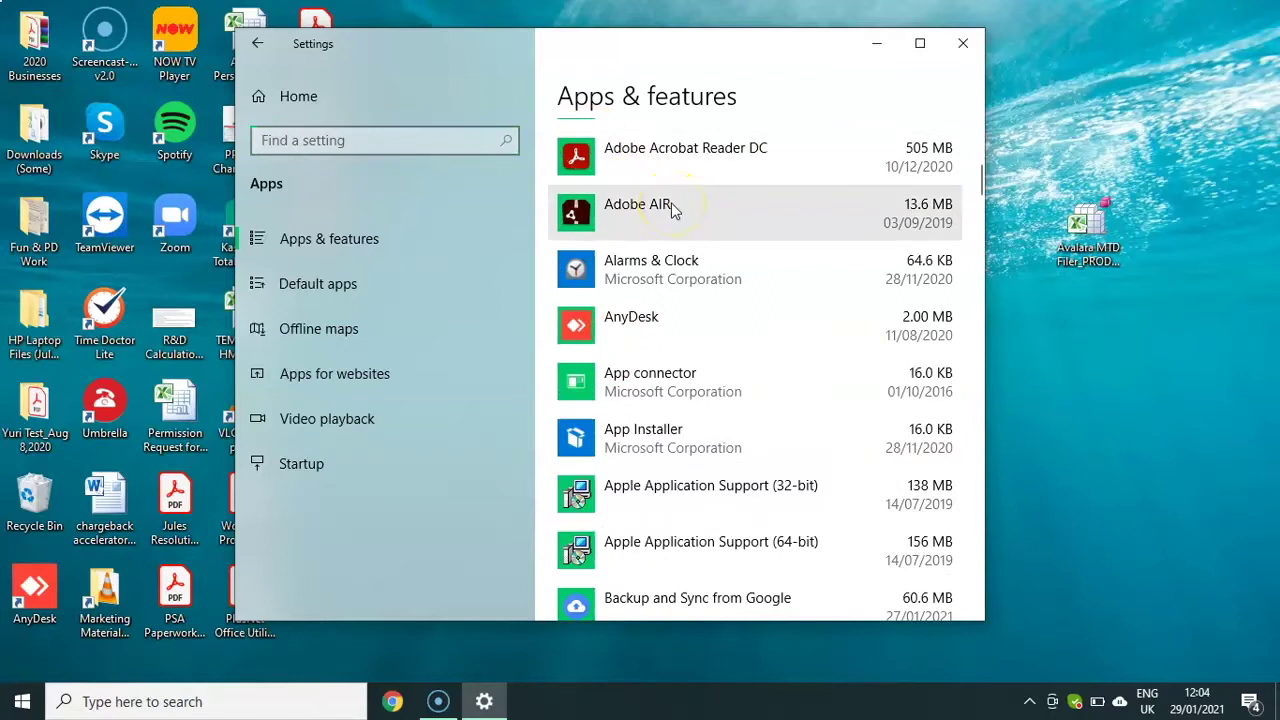
pyautogui.moveTo(981, 177); pyautogui.dragTo(977, 156)
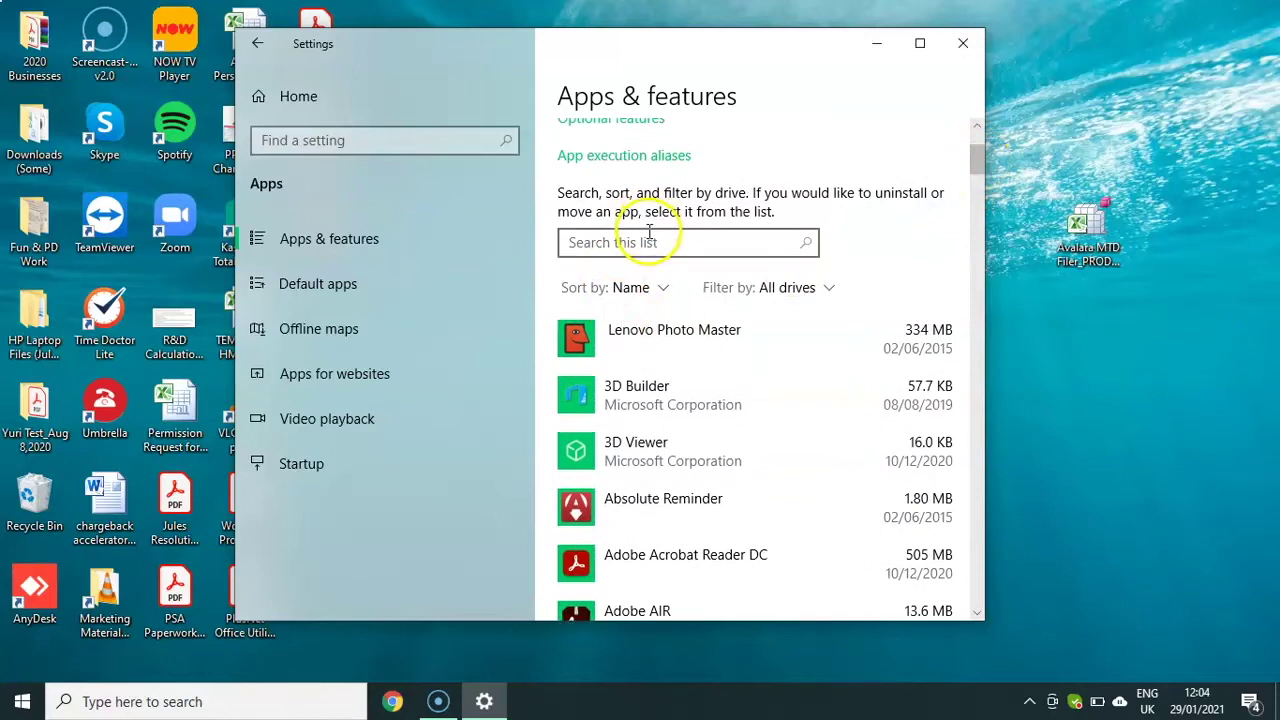
pyautogui.click(745, 249)
pyautogui.write('p')
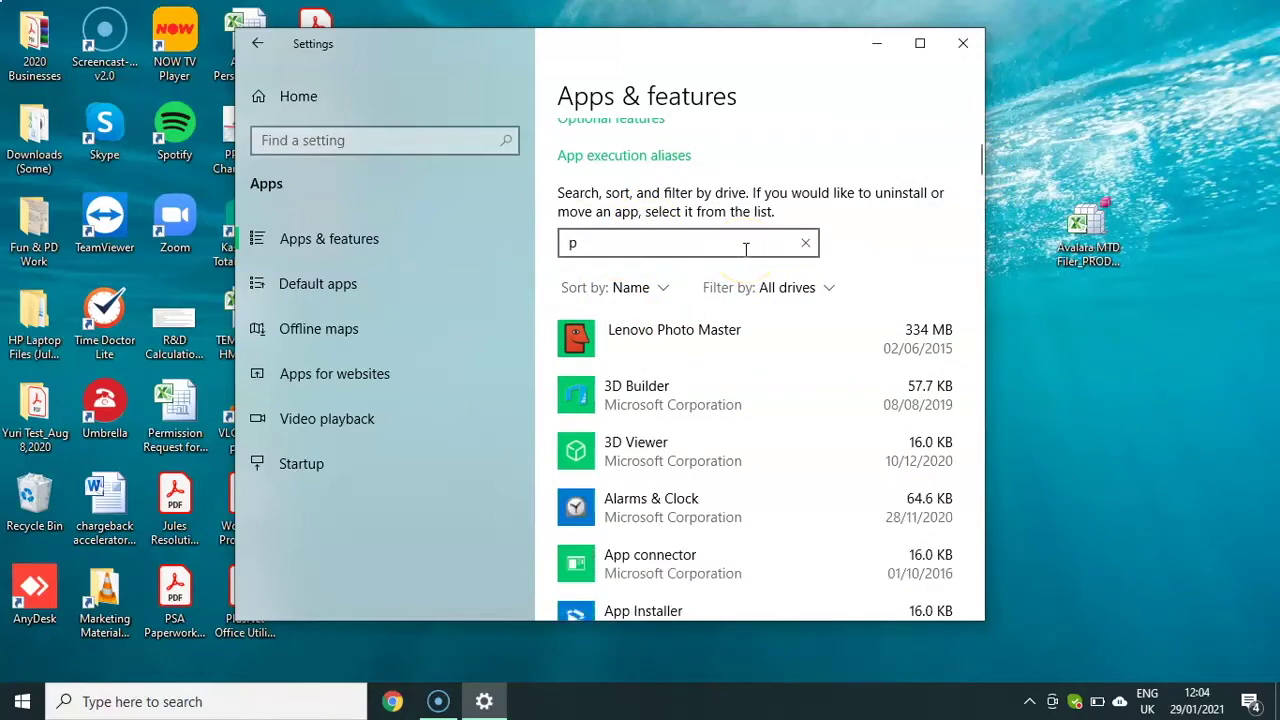
pyautogui.write('rint')
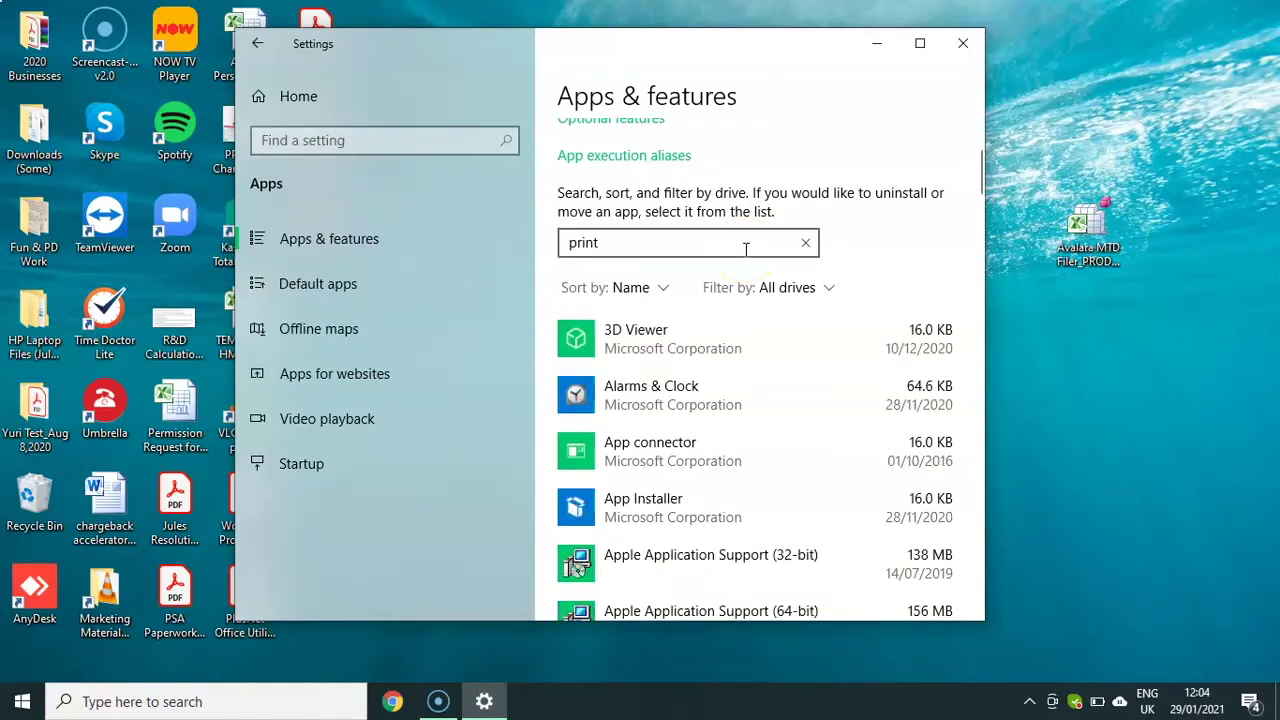
pyautogui.write(' and post')
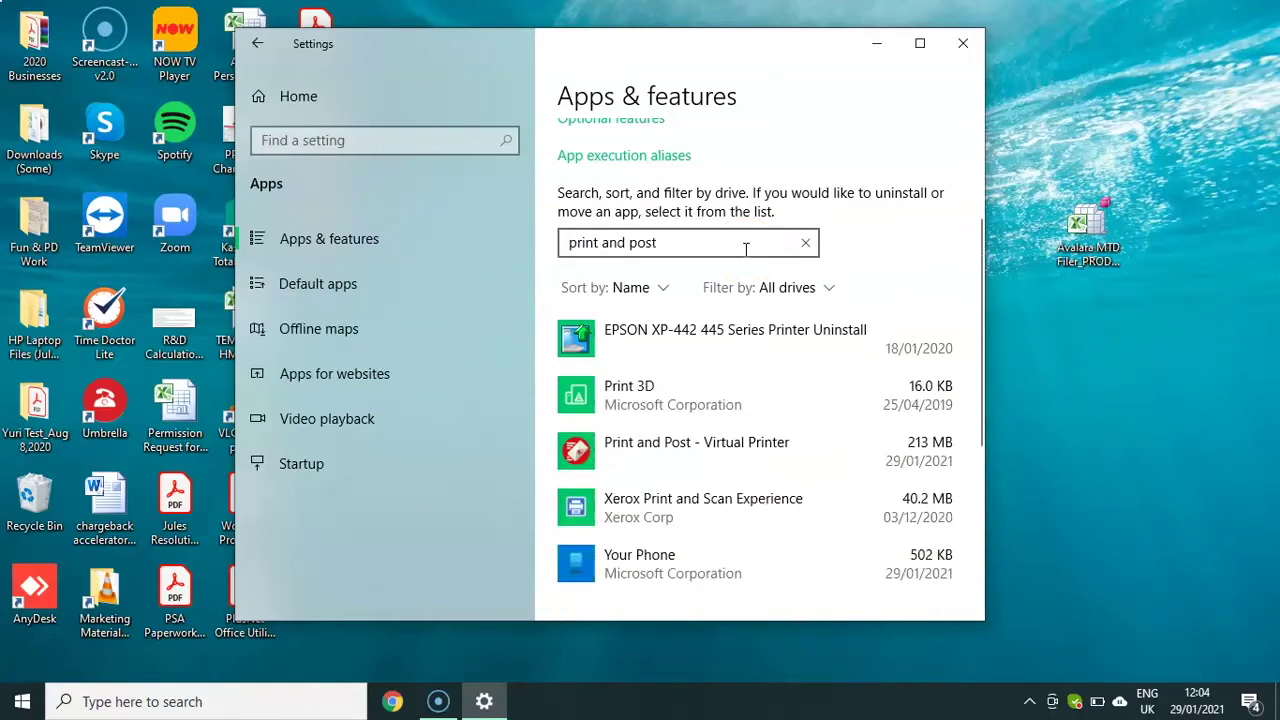
pyautogui.click(748, 297)
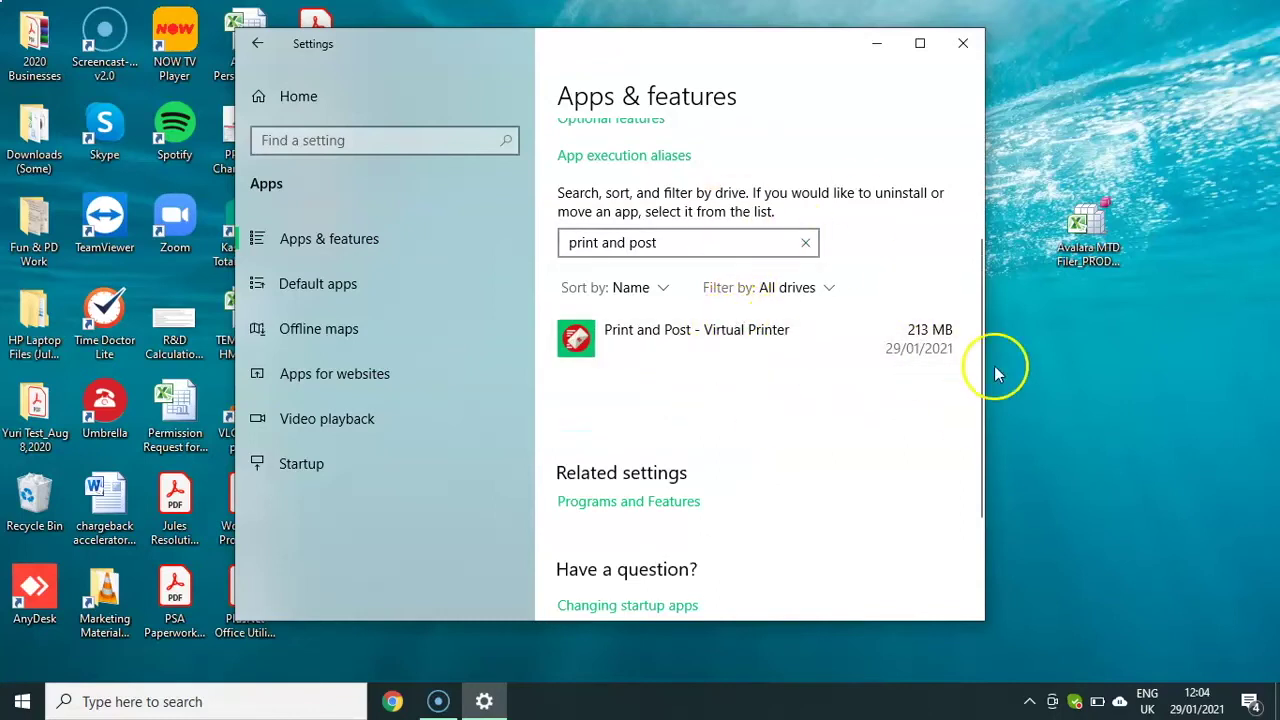
# Uninstall Print and Post - Virtual Printer, minimise Settings and approve complete removal of the program and its components.
pyautogui.click(770, 350)
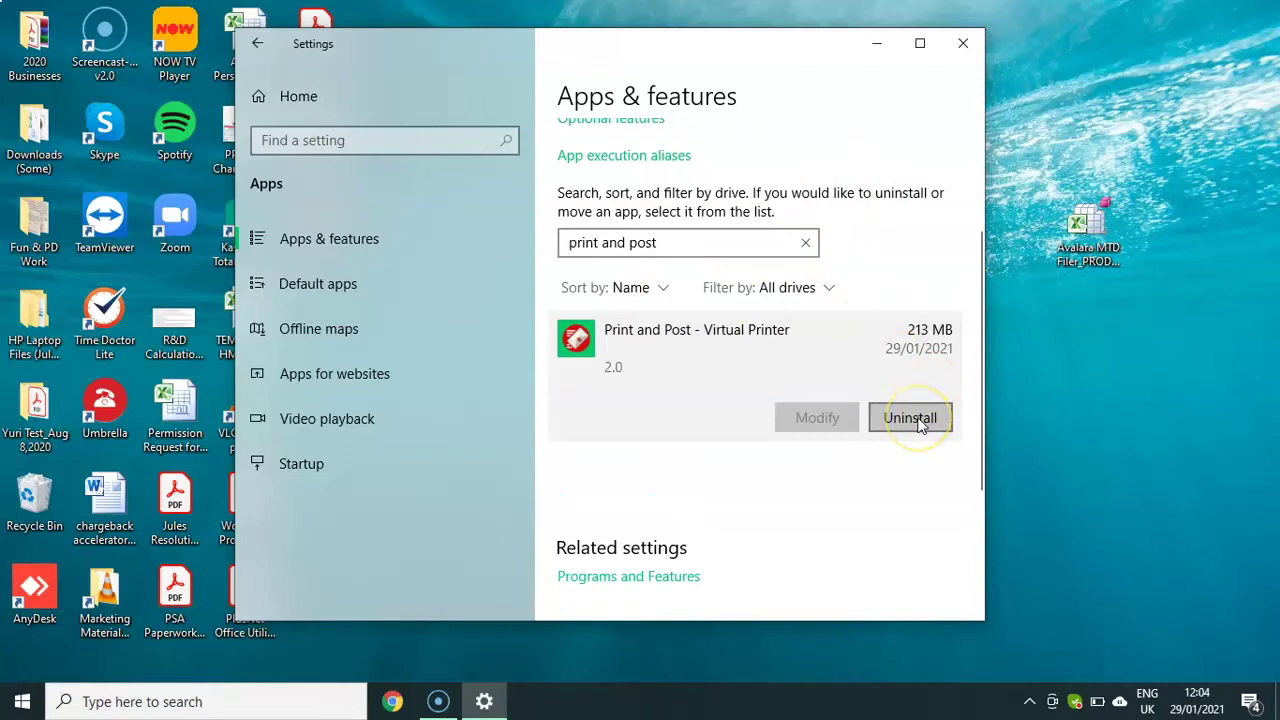
pyautogui.click(919, 420)
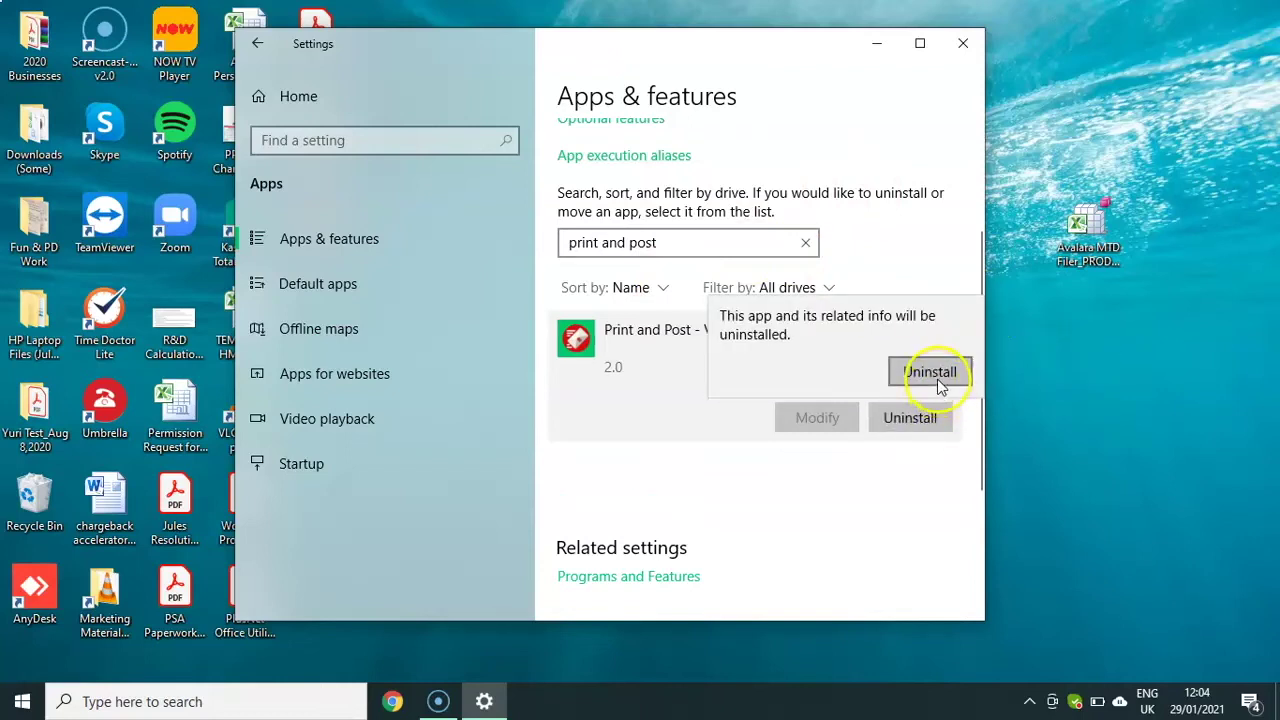
pyautogui.click(930, 372)
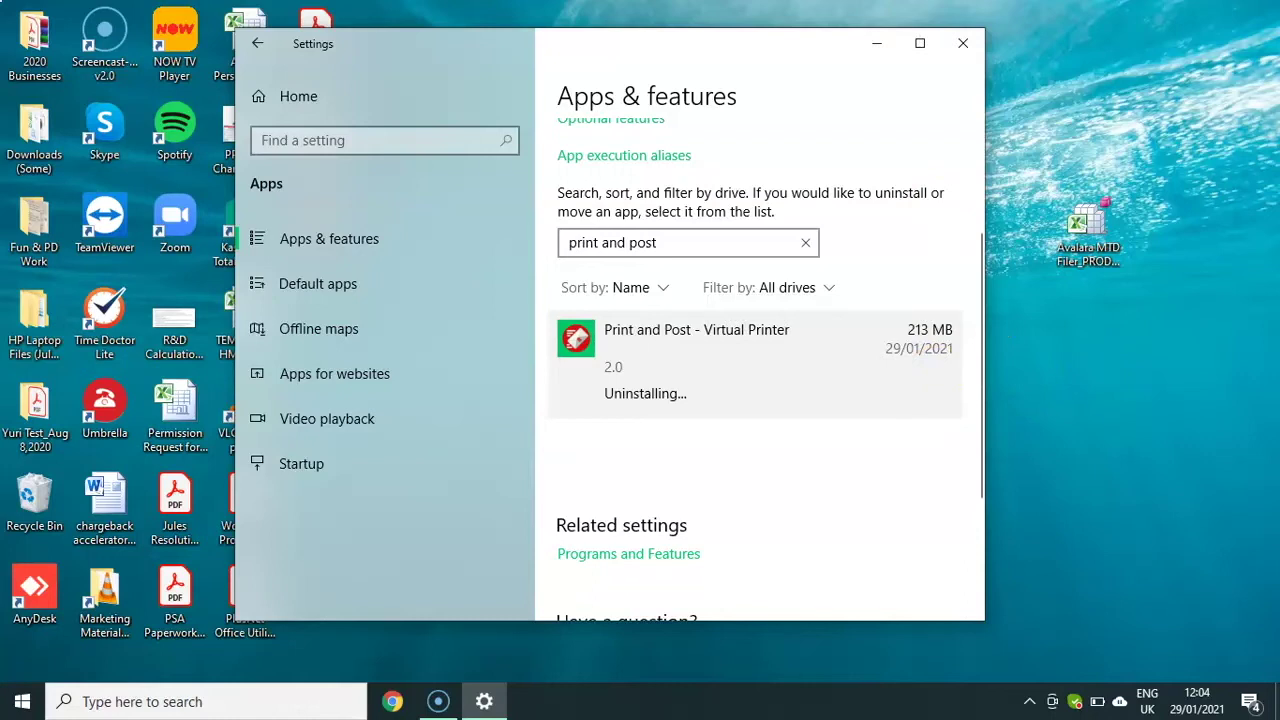
pyautogui.click(873, 41)
pyautogui.click(729, 334)
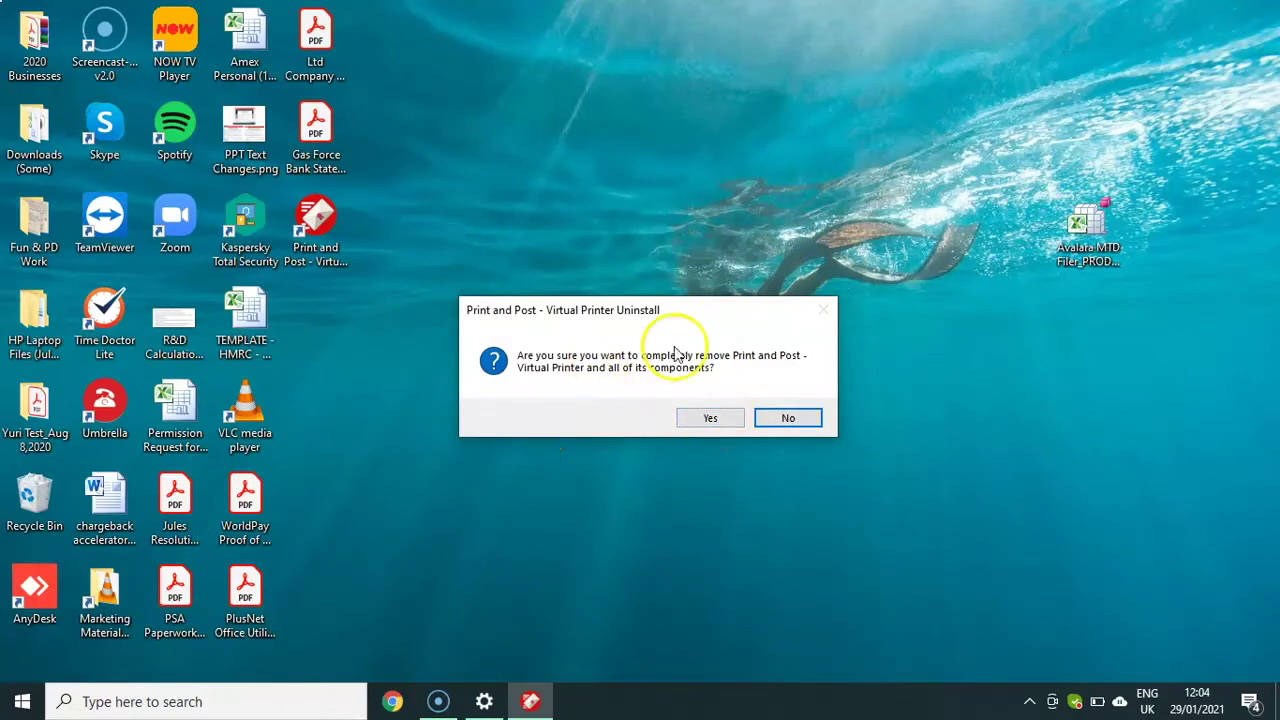
pyautogui.click(713, 420)
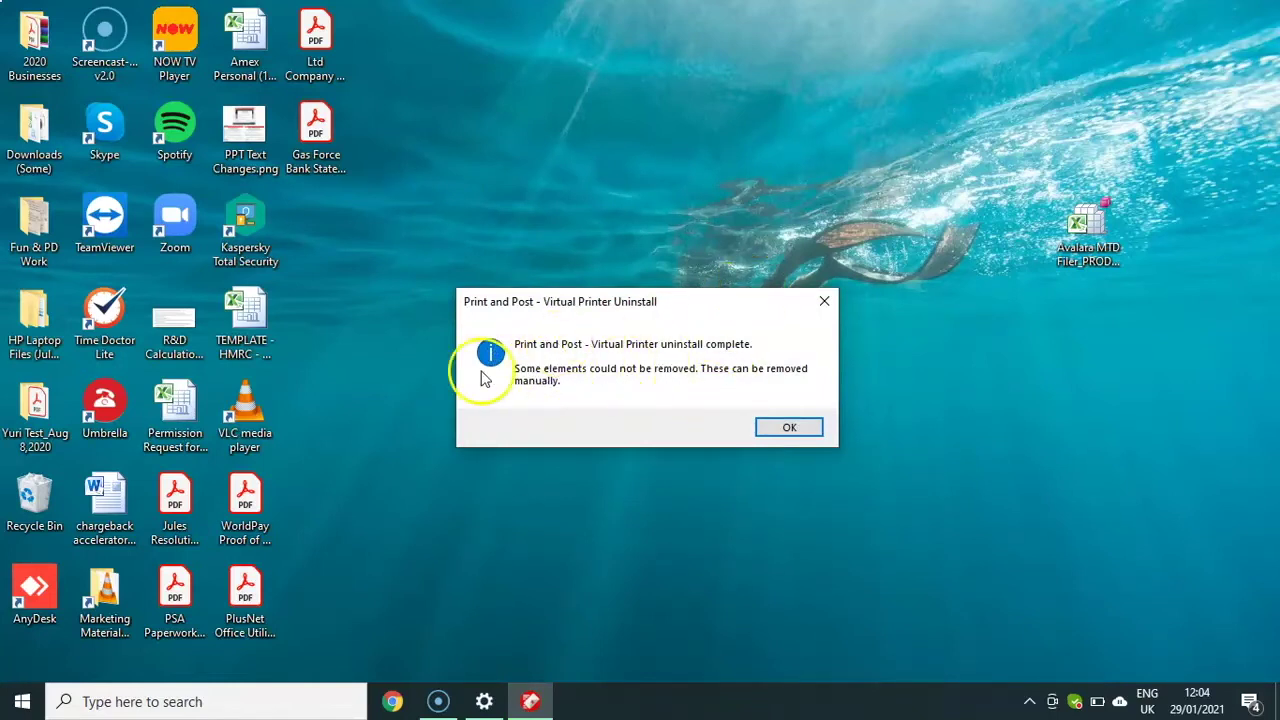
# Dismiss the uninstall completion message and exit the Print and Post - Virtual Printer still running in the background.
pyautogui.click(773, 430)
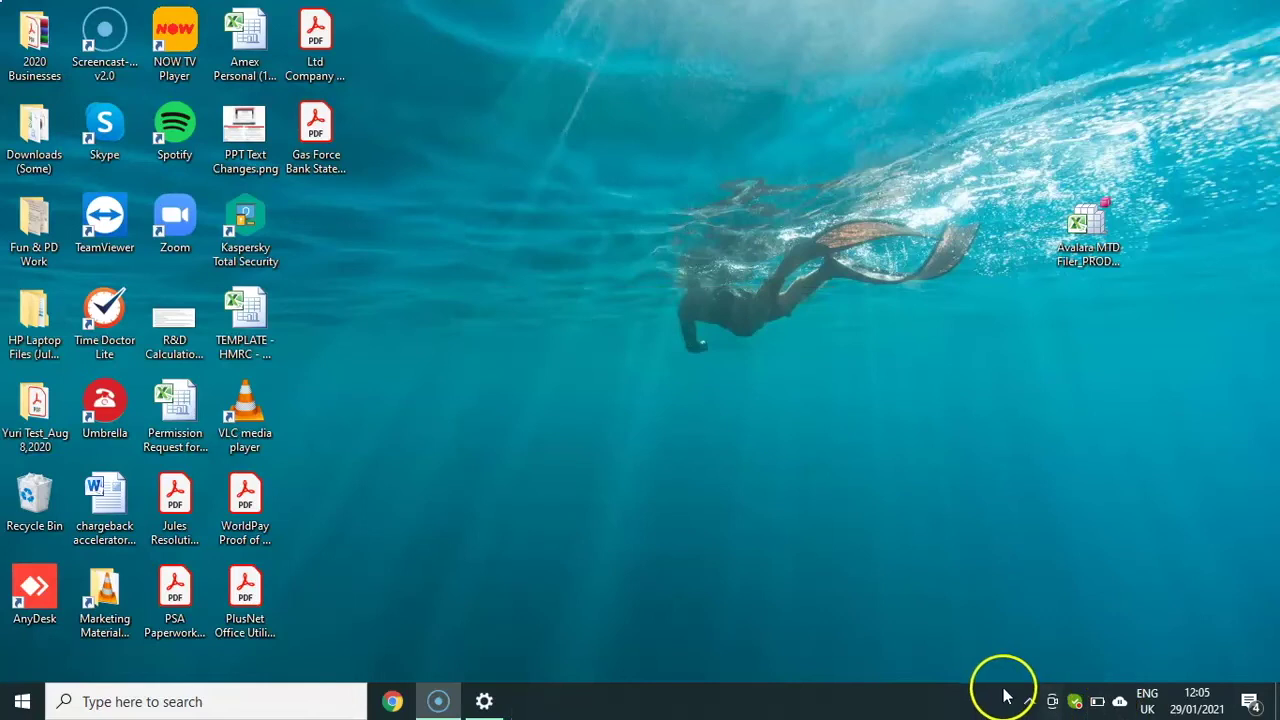
pyautogui.click(1029, 703)
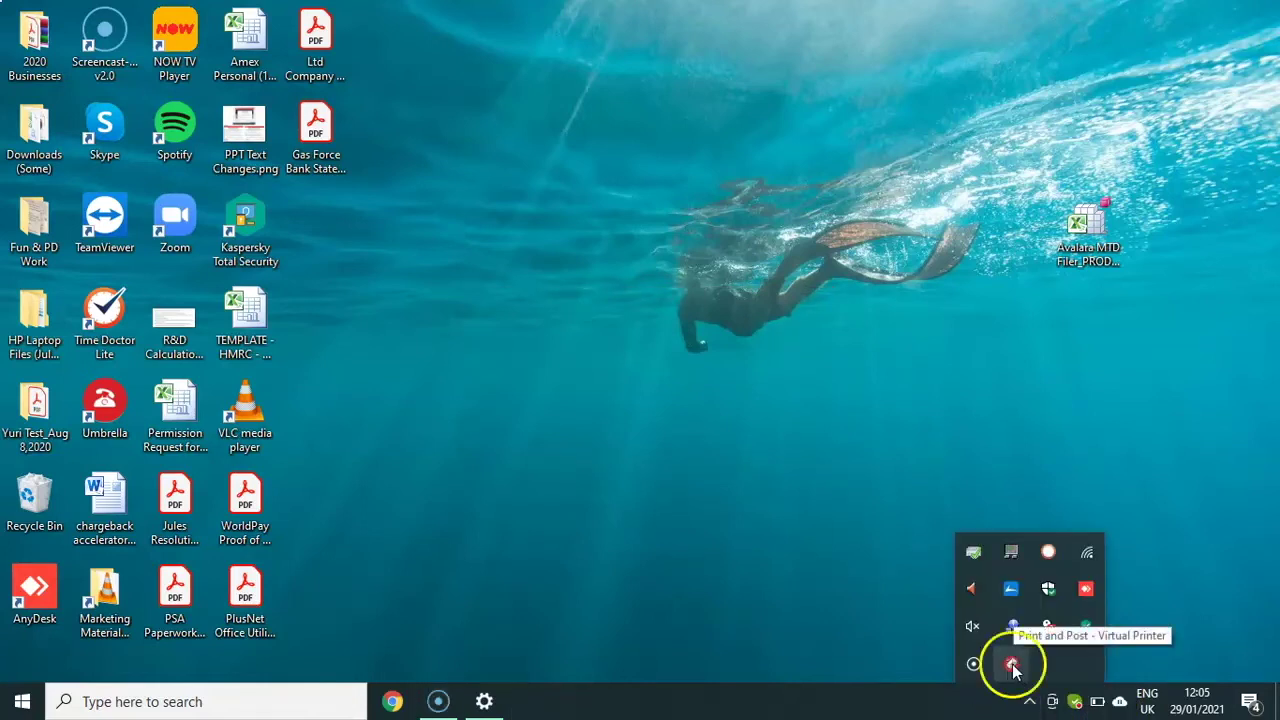
pyautogui.rightClick(1013, 664)
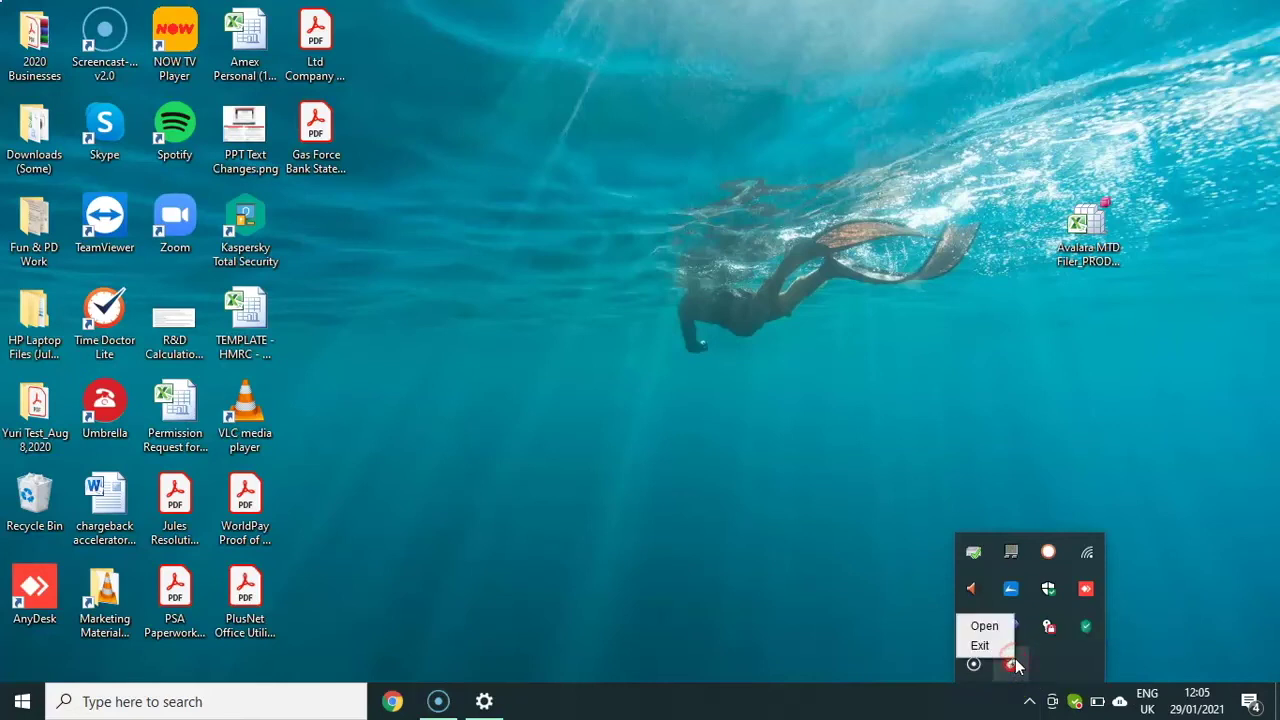
pyautogui.click(1002, 647)
pyautogui.rightClick(1020, 668)
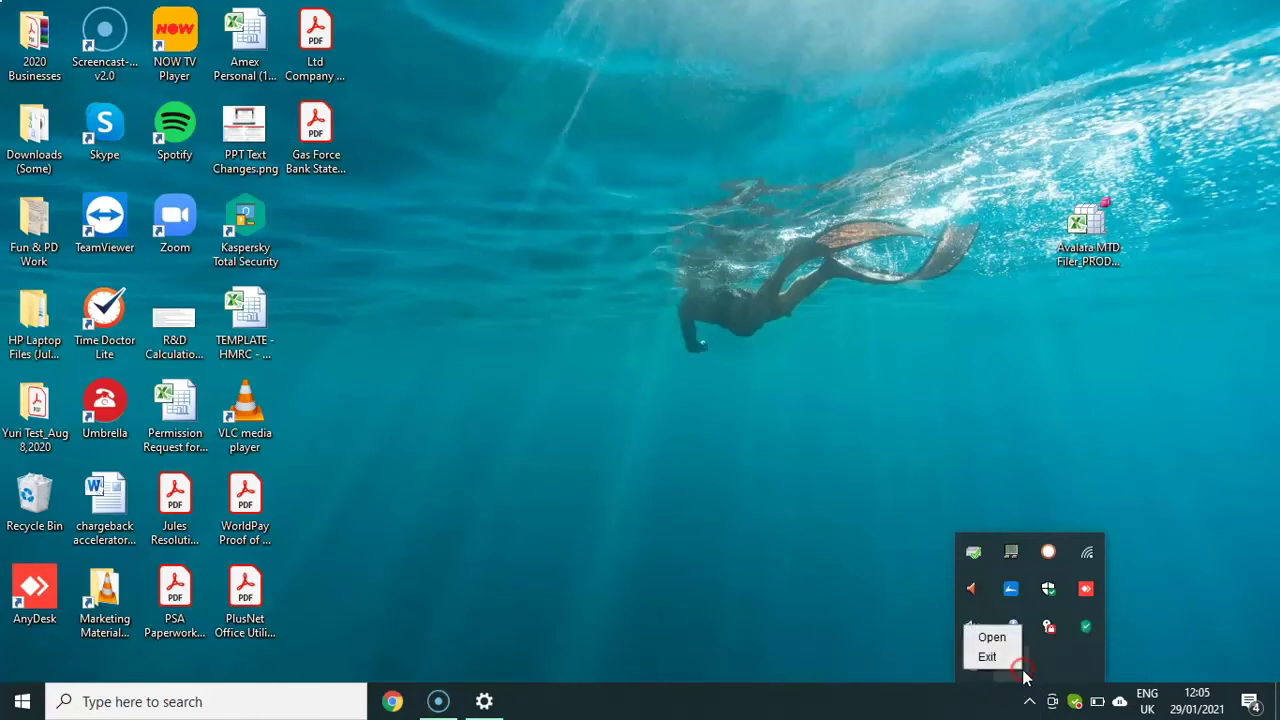
pyautogui.click(991, 657)
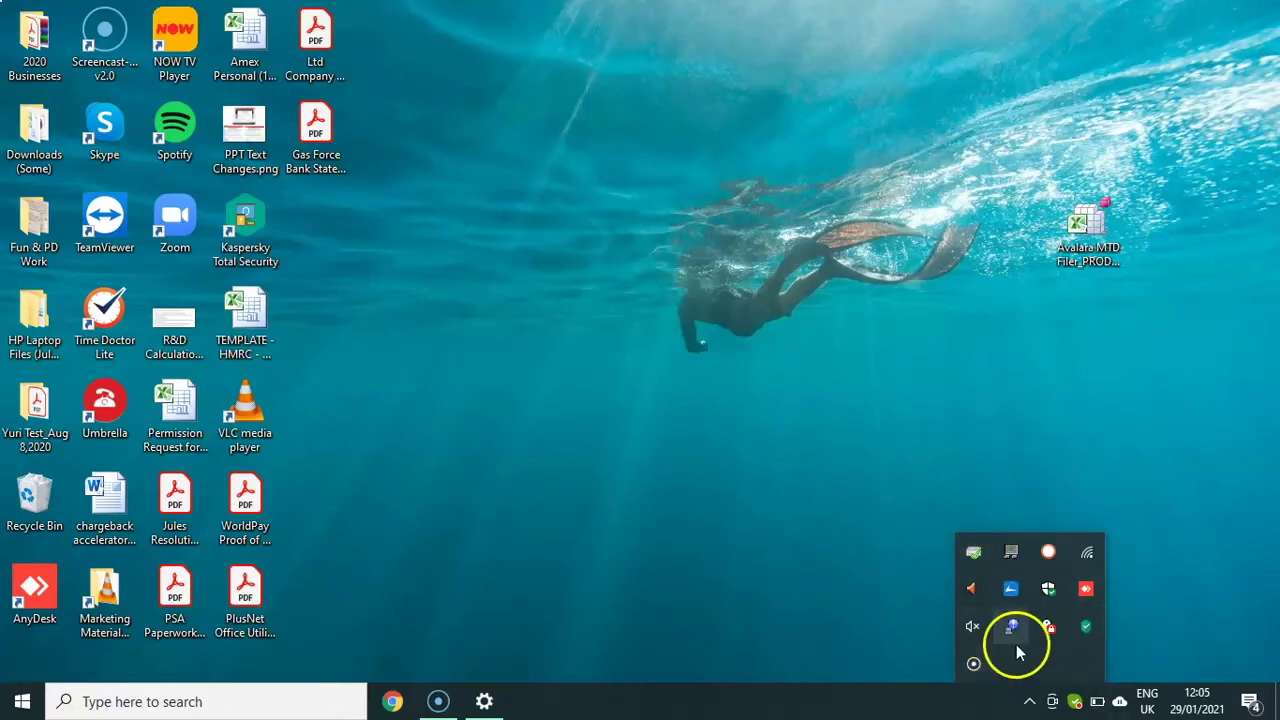
pyautogui.click(705, 530)
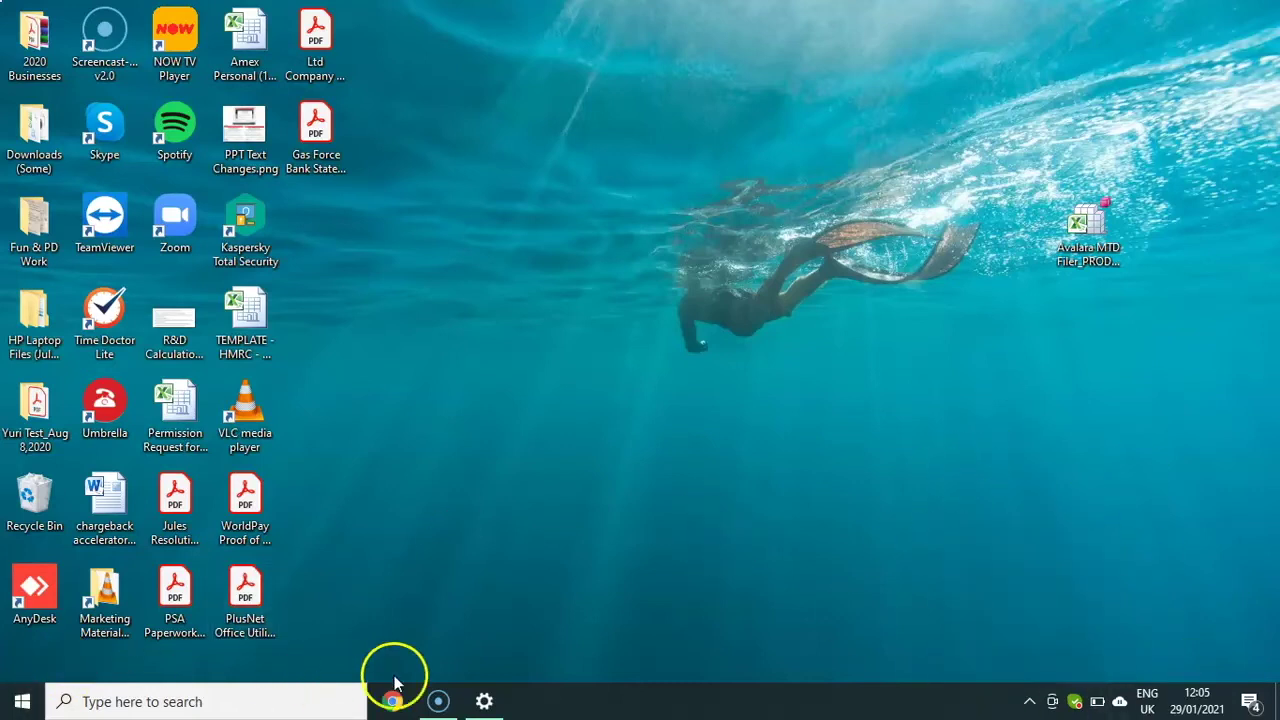
# Open This PC in File Explorer.
pyautogui.click(15, 700)
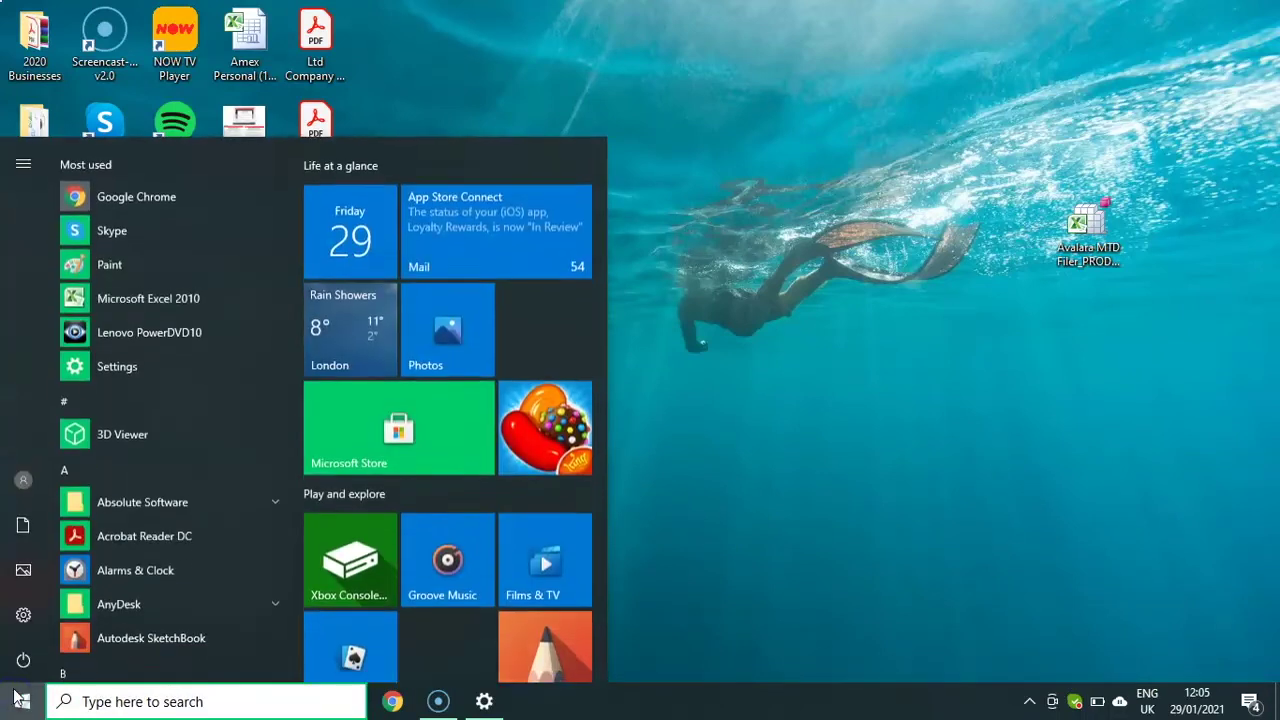
pyautogui.scroll(-3, 540, 330)
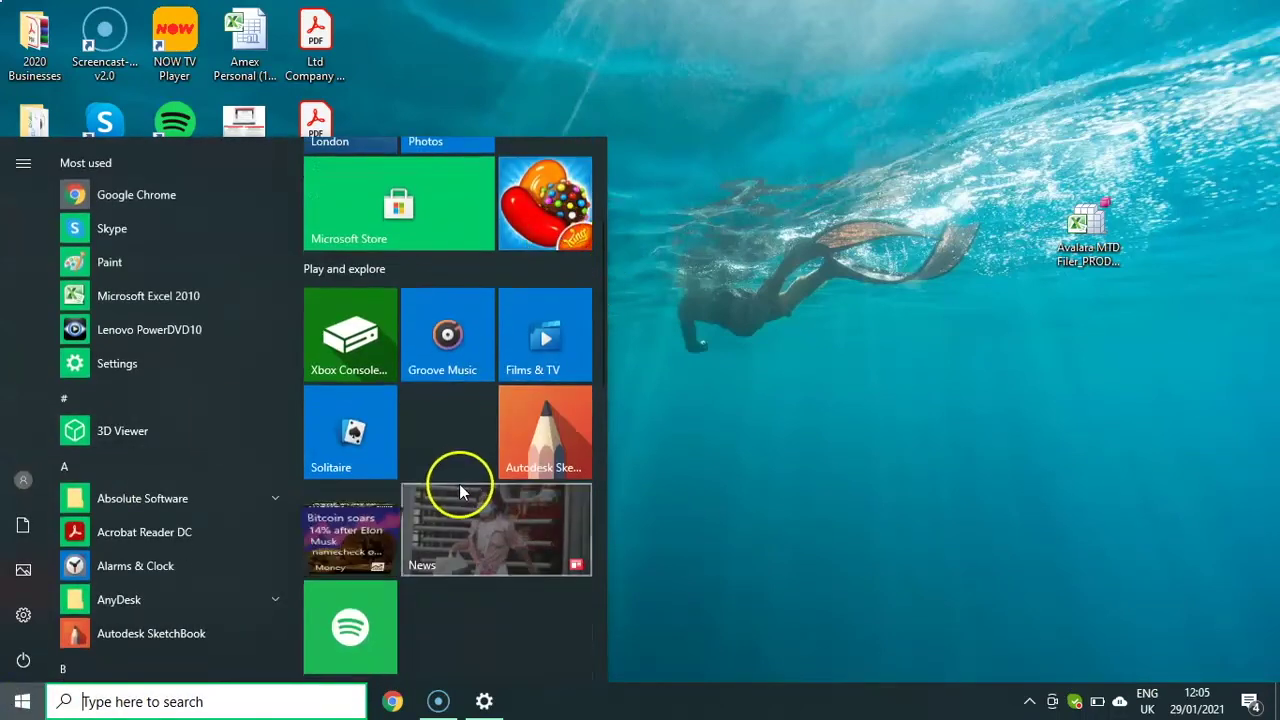
pyautogui.scroll(-5, 457, 491)
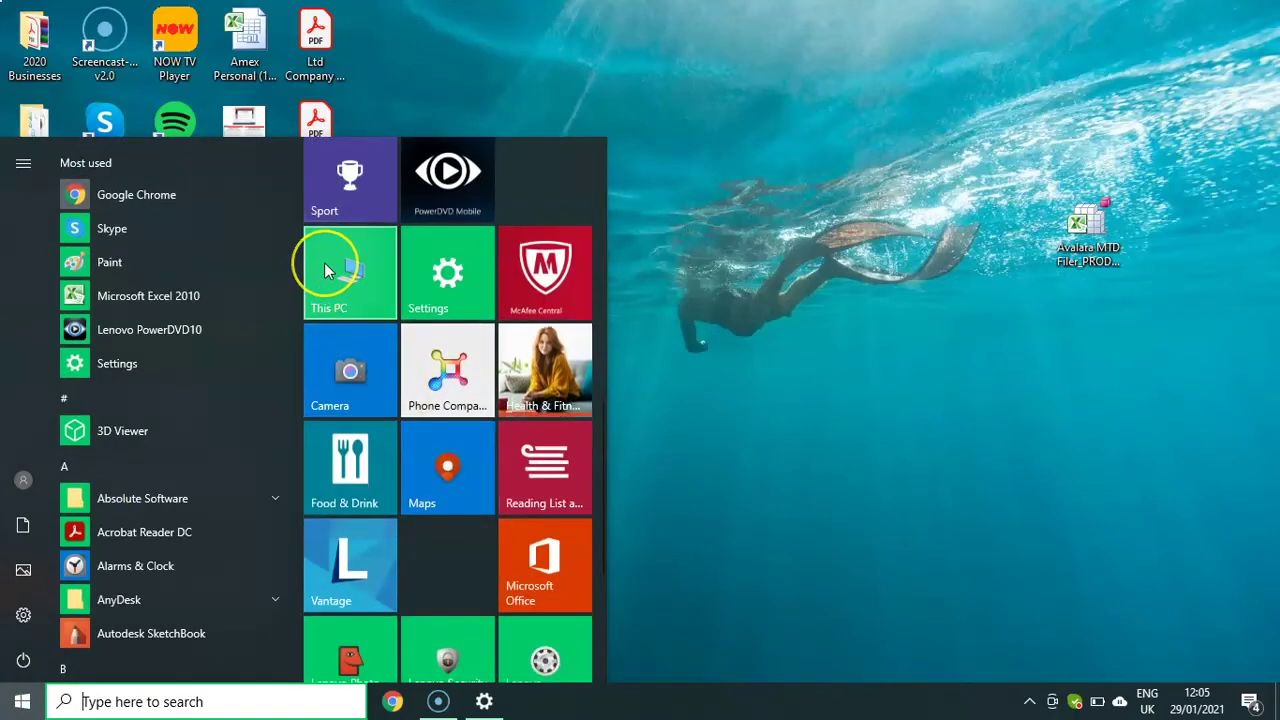
pyautogui.click(324, 262)
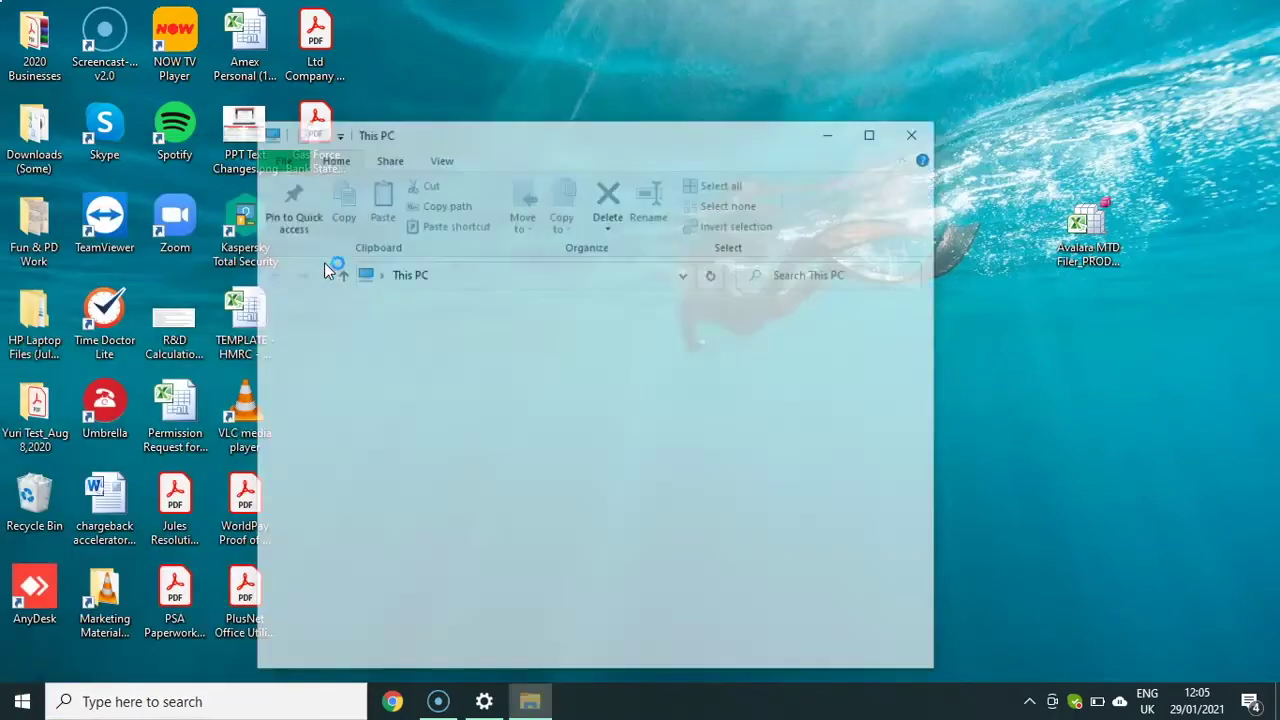
# Open the user's personal profile folder within Users on the Windows8_OS (C:) drive.
pyautogui.scroll(-1, 551, 403)
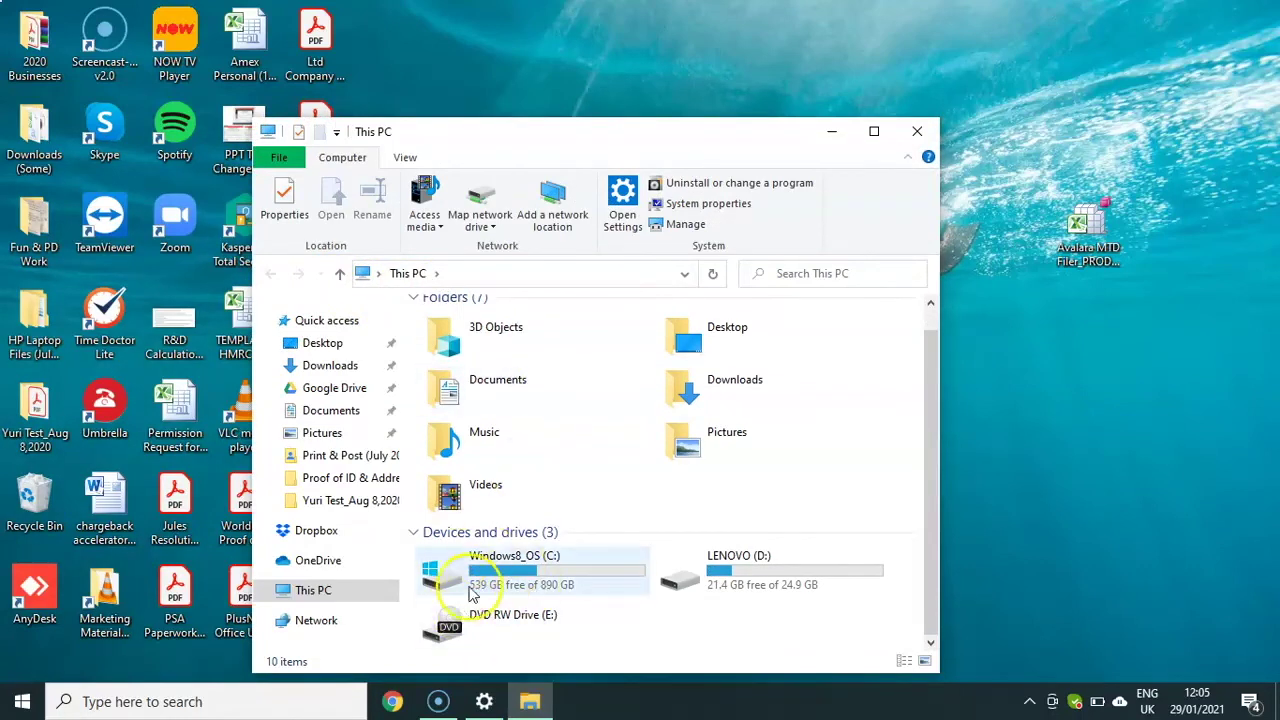
pyautogui.click(512, 585)
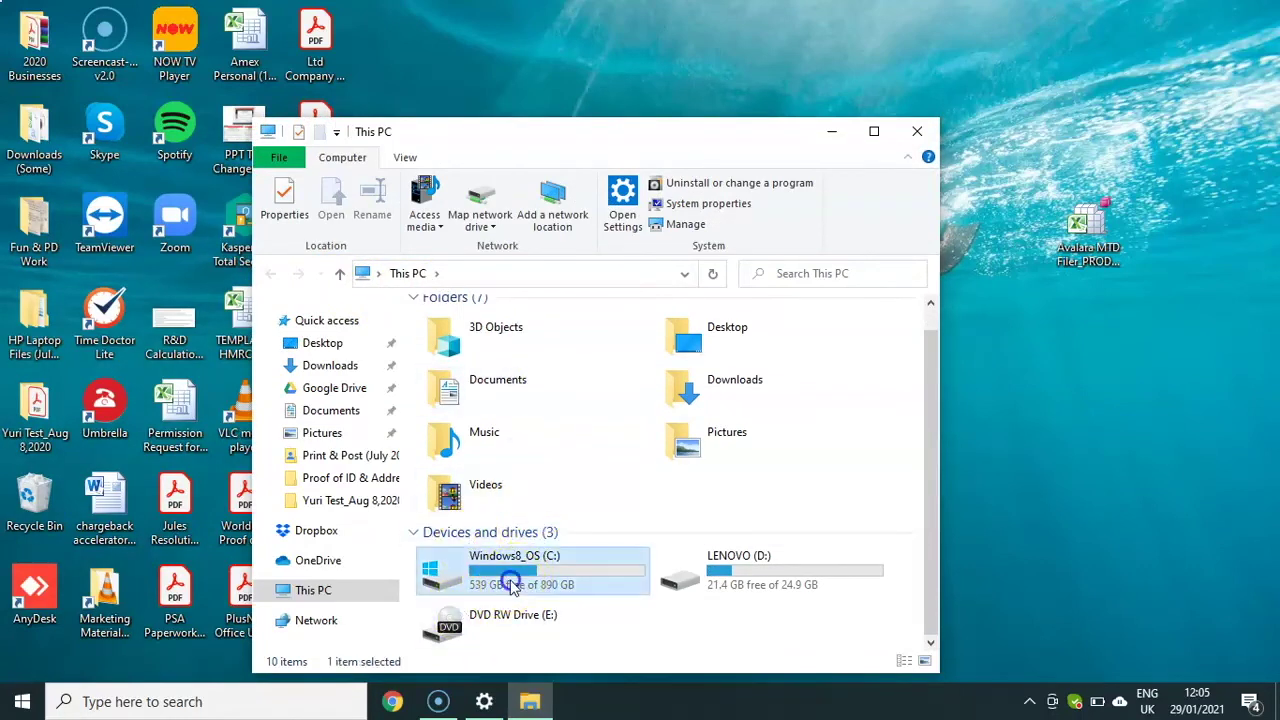
pyautogui.doubleClick(512, 585)
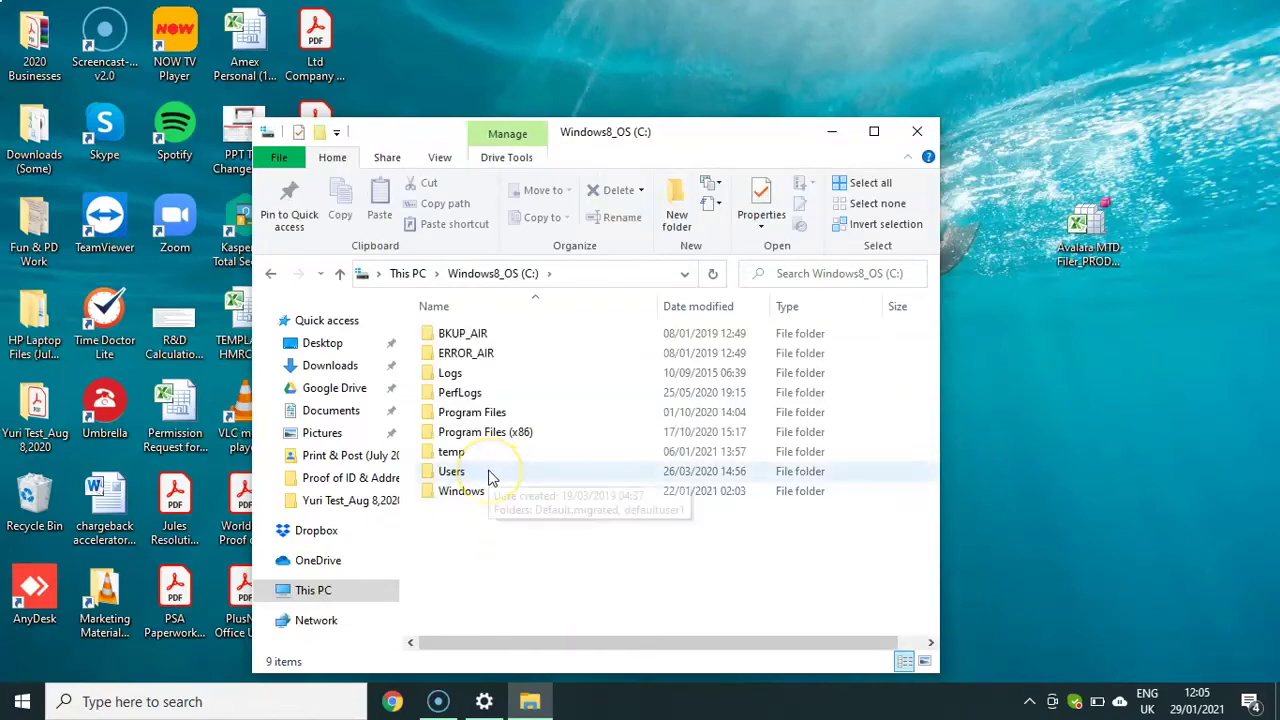
pyautogui.doubleClick(490, 477)
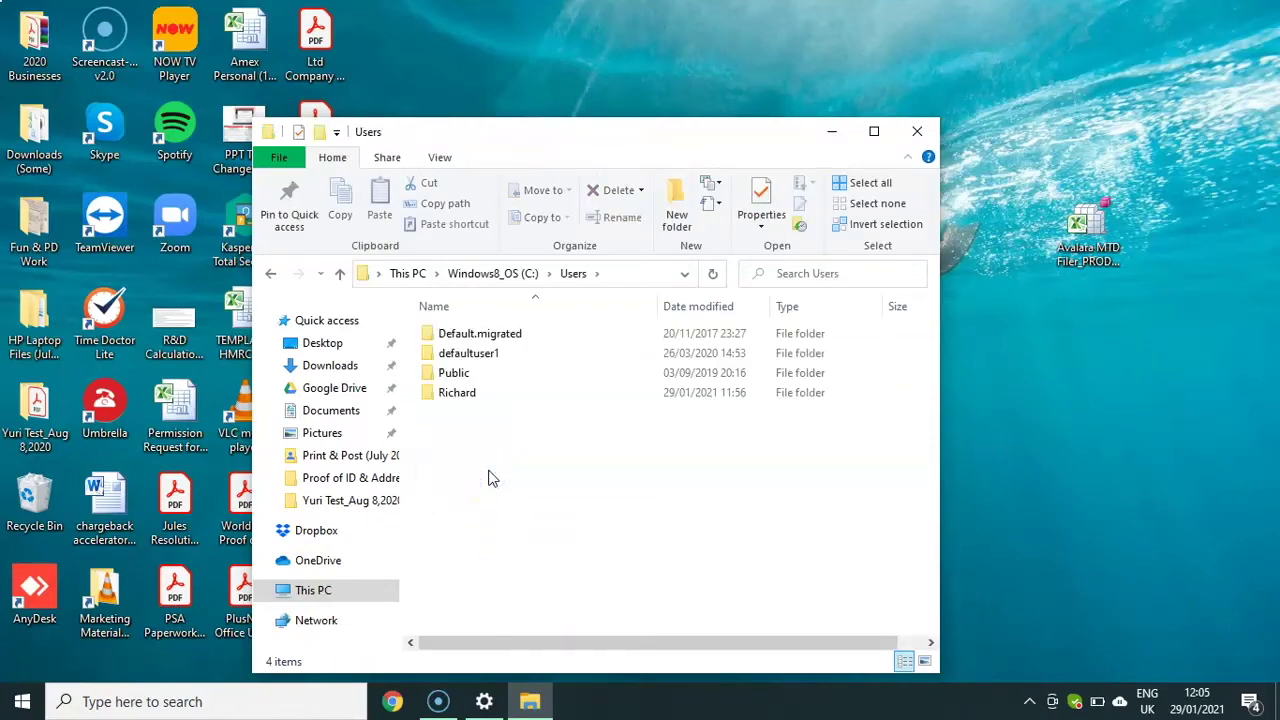
pyautogui.doubleClick(482, 394)
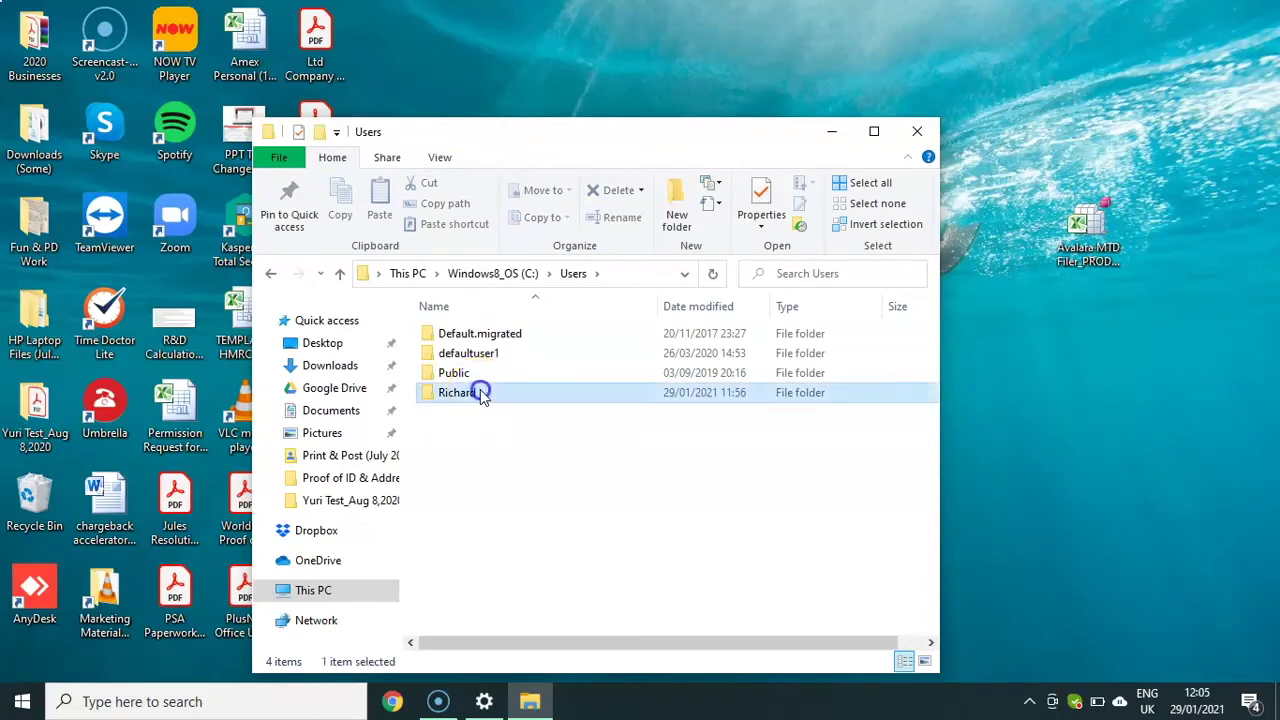
# Delete the PrintAndPost folder from the user's profile folder and close the File Explorer window.
pyautogui.scroll(-3, 505, 455)
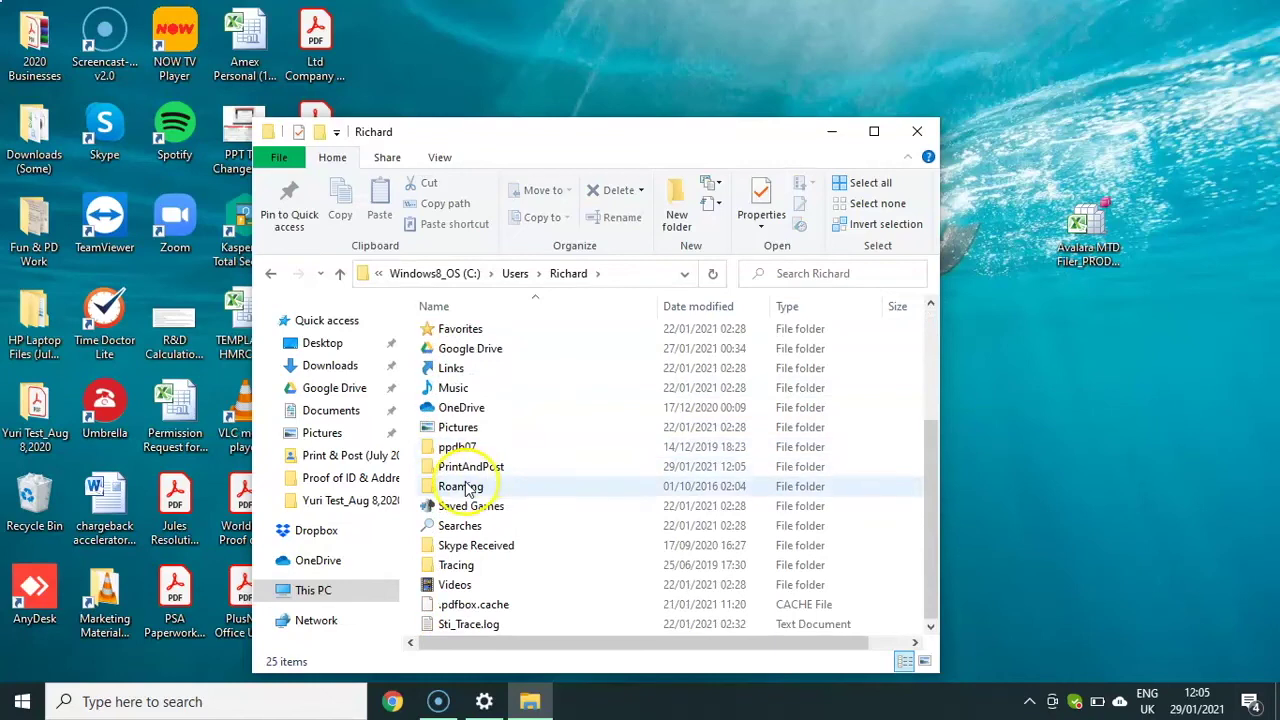
pyautogui.click(486, 466)
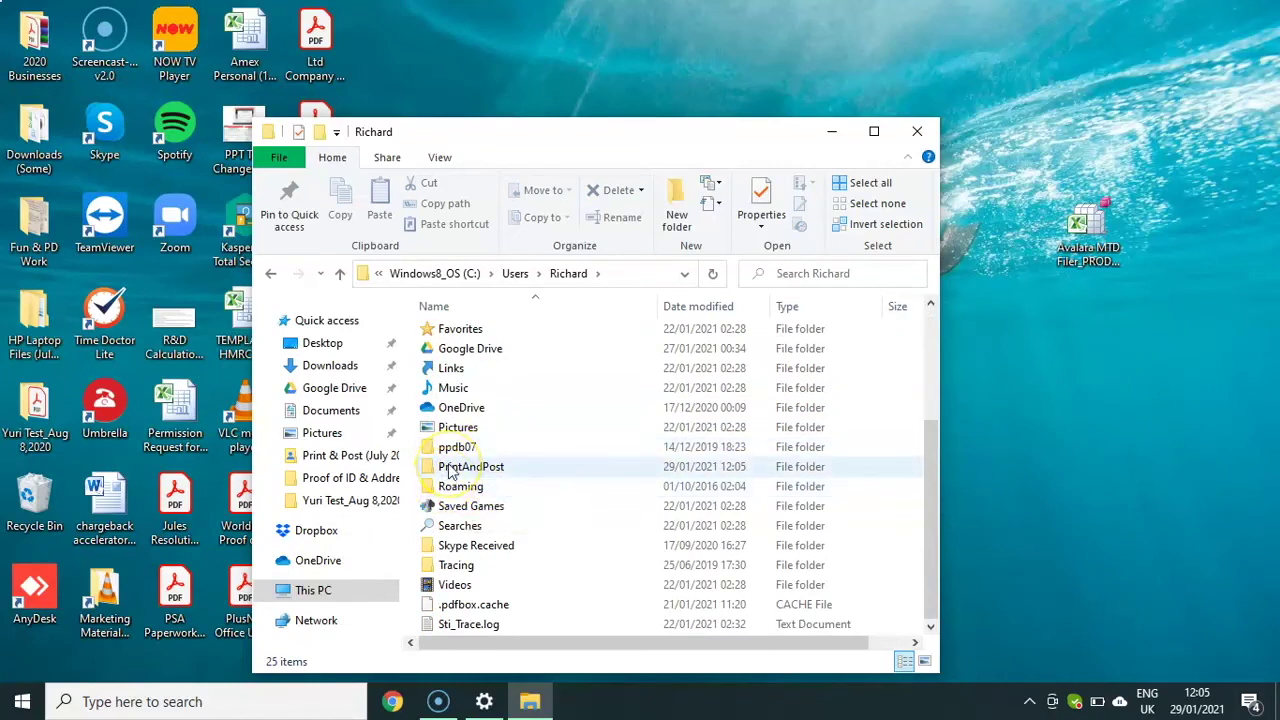
pyautogui.click(449, 470)
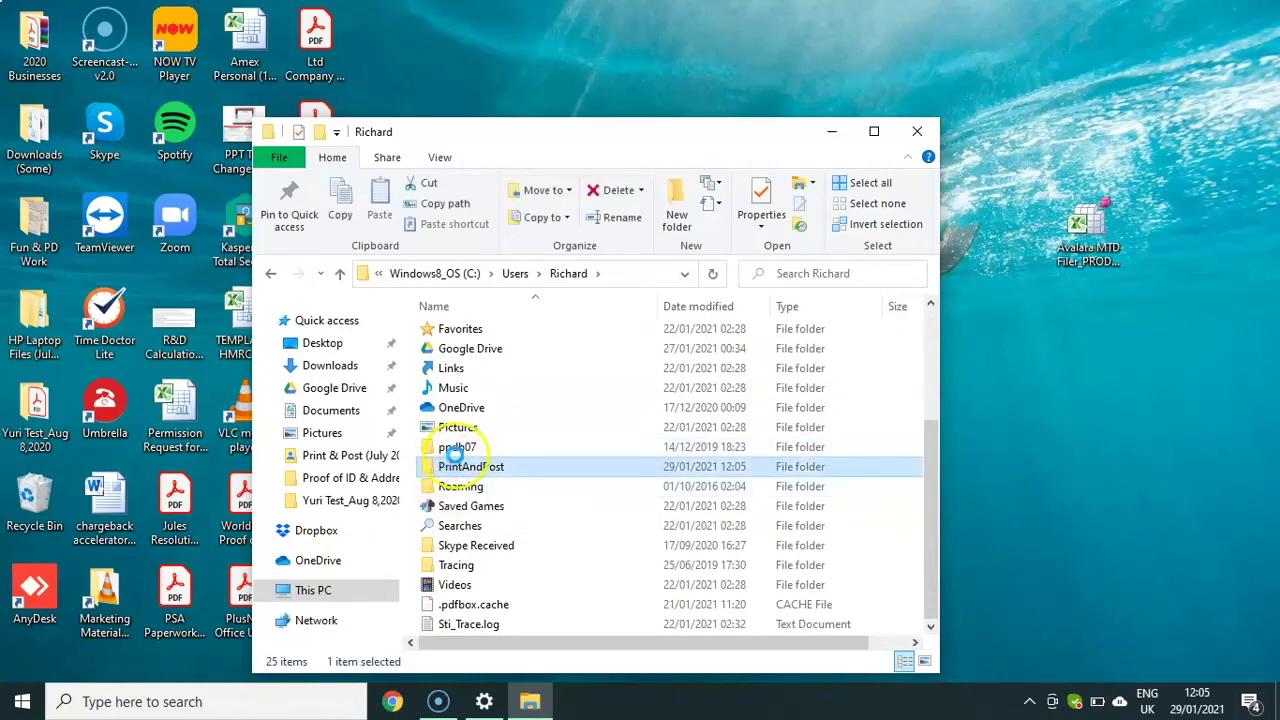
pyautogui.rightClick(451, 456)
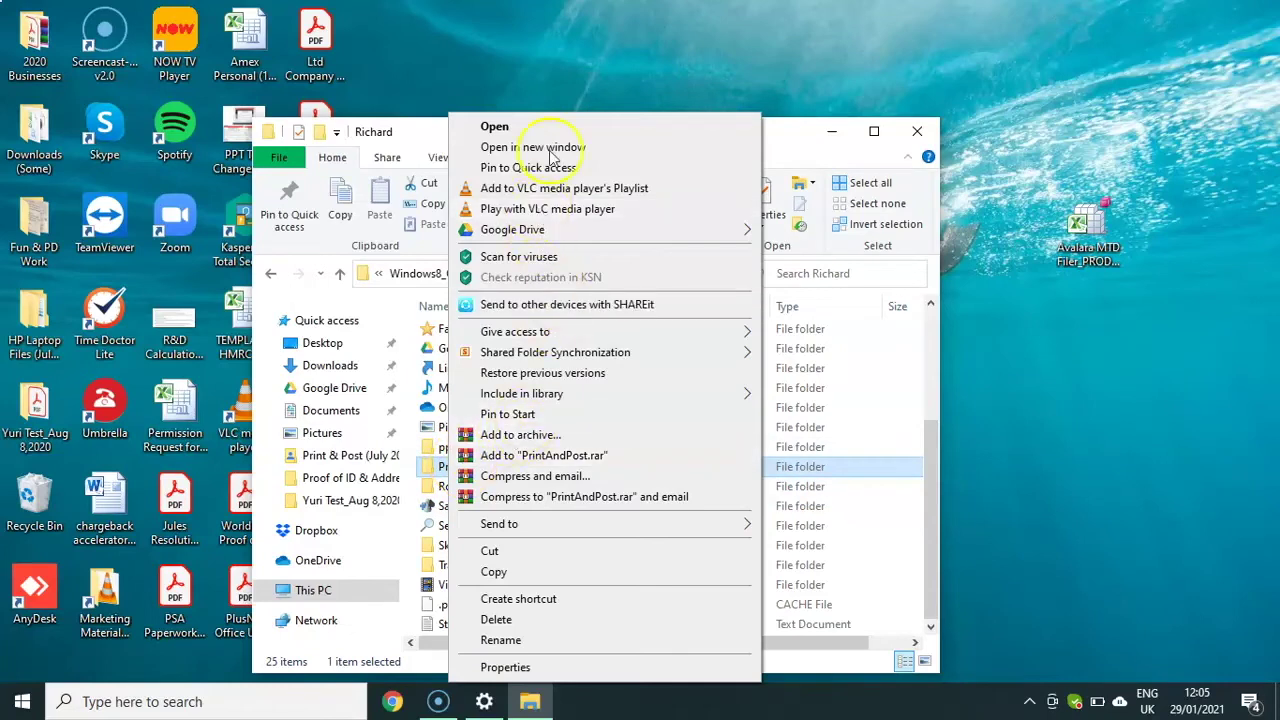
pyautogui.click(537, 621)
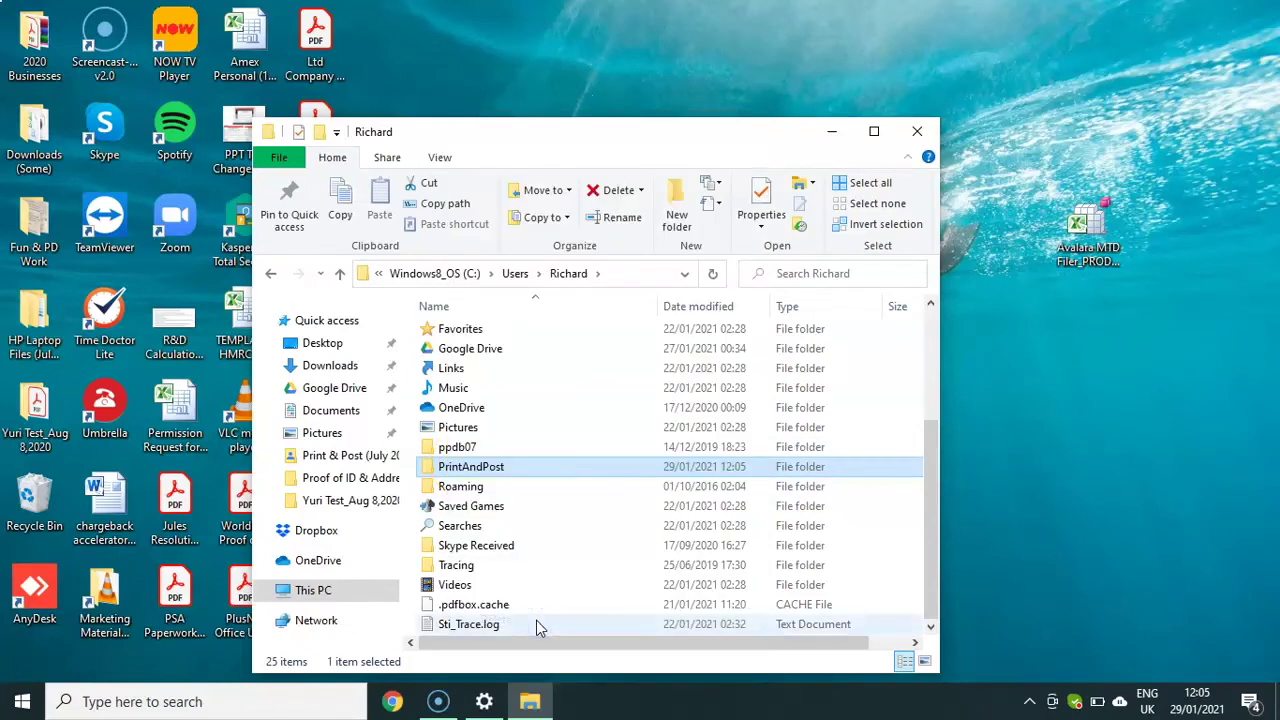
pyautogui.click(917, 131)
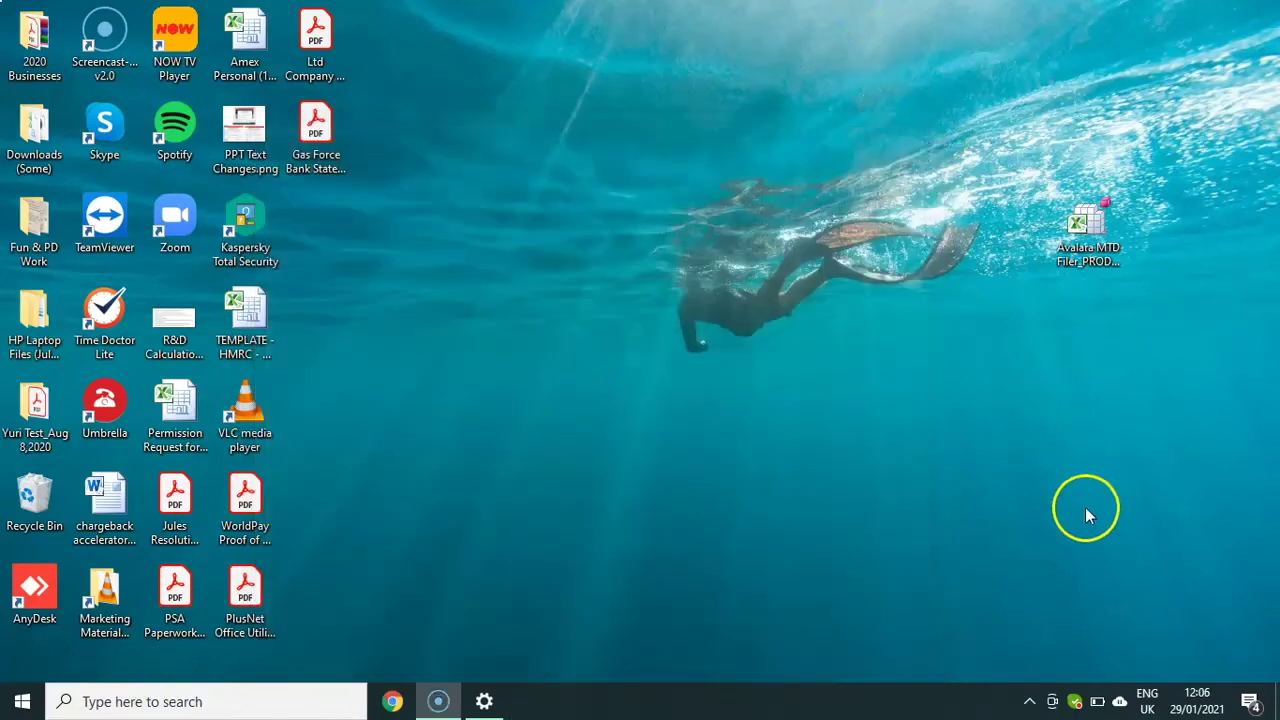